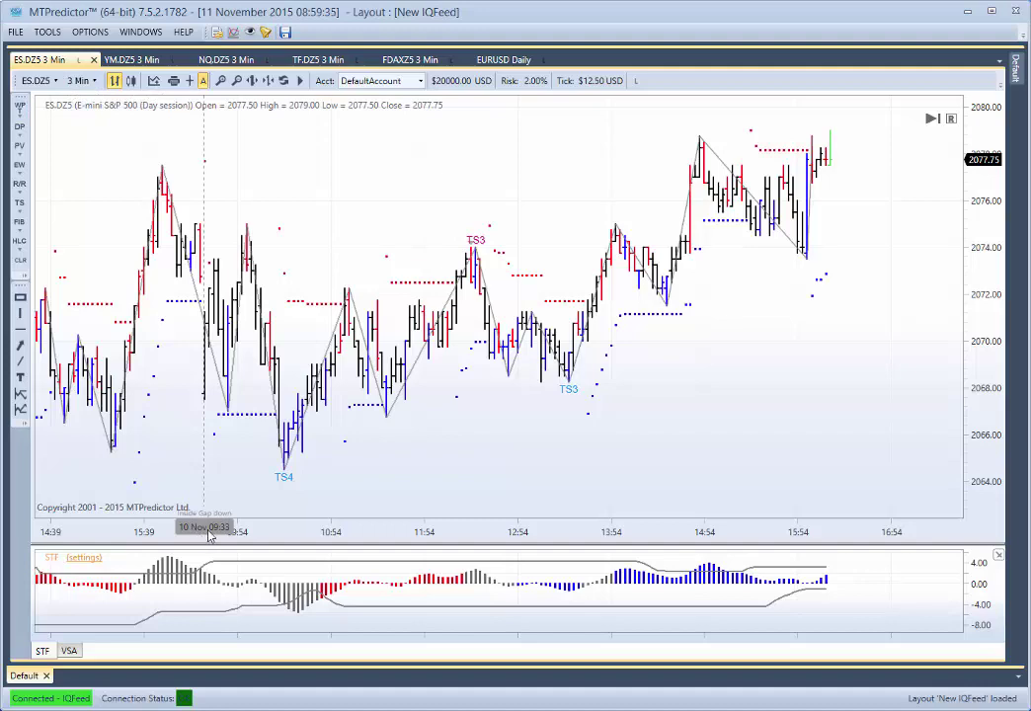
Step: Switch the ES.DZ5 chart to the 15-minute timeframe
drag(422, 449, 381, 451)
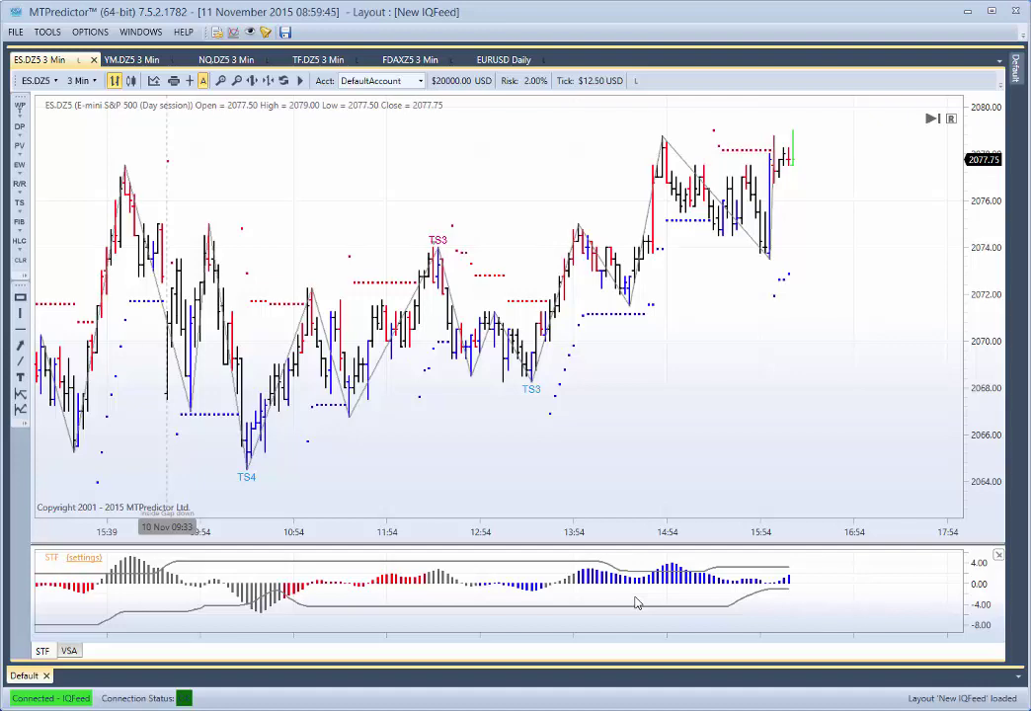
click(81, 80)
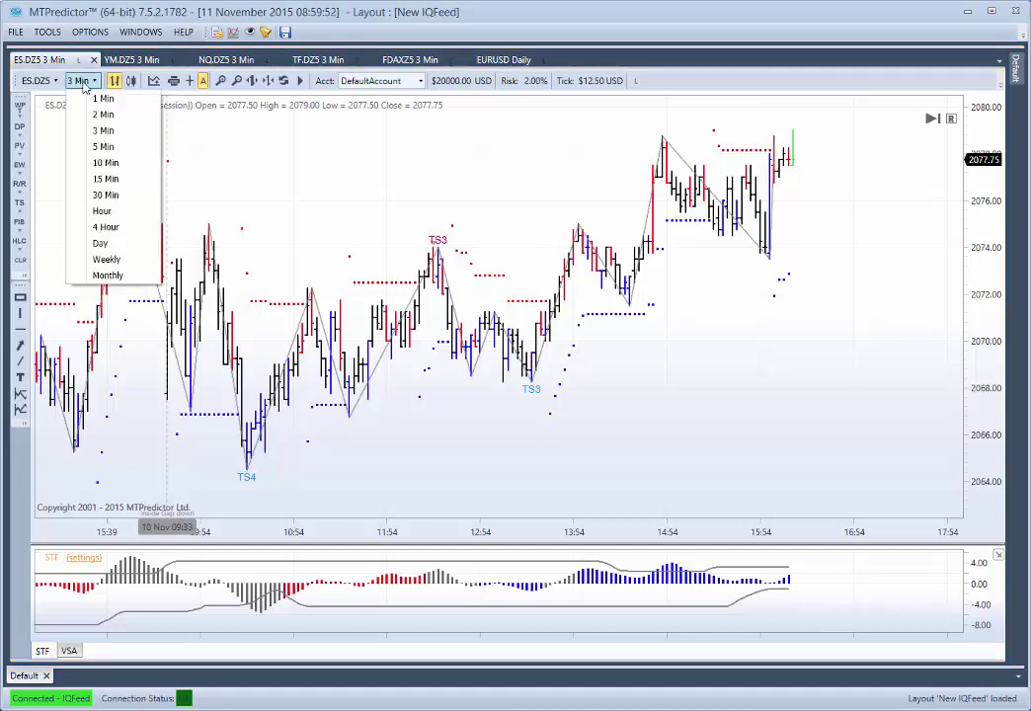
click(123, 178)
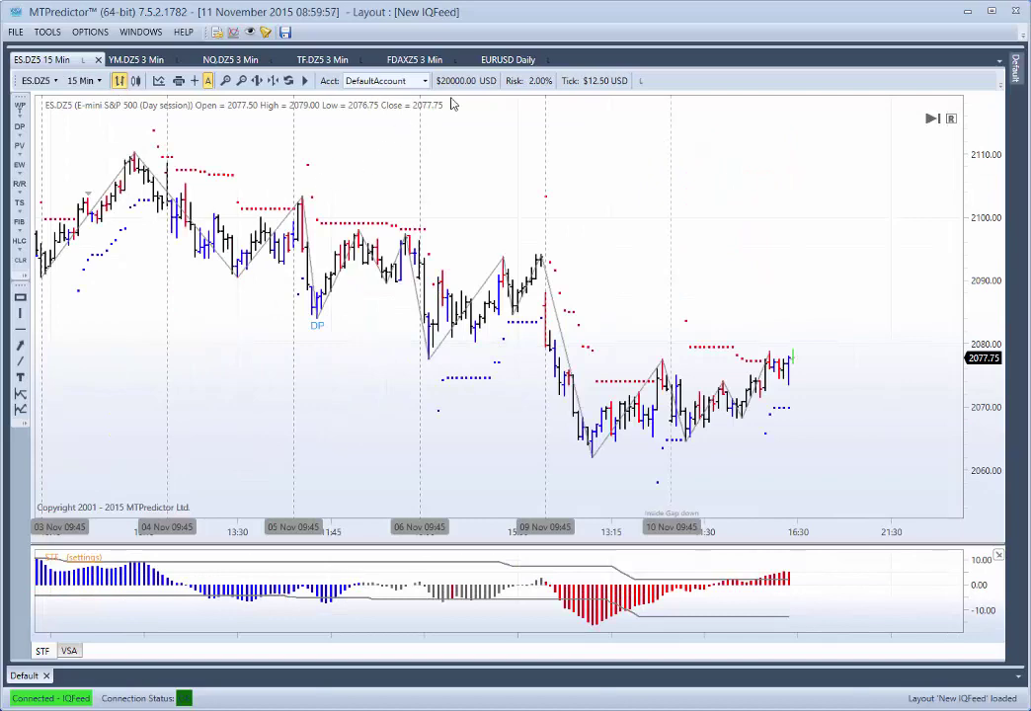
Step: On the EURUSD Daily chart, move the short trade's R/R target line down to 1.07339
click(506, 59)
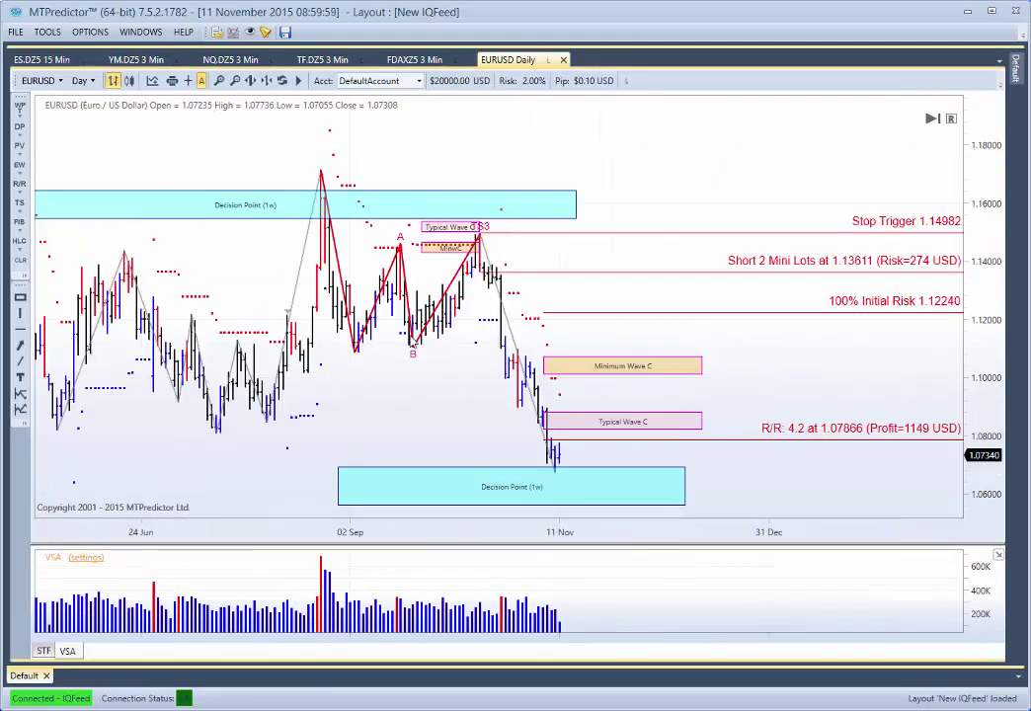
scroll(386, 360, up, 1)
drag(258, 205, 204, 210)
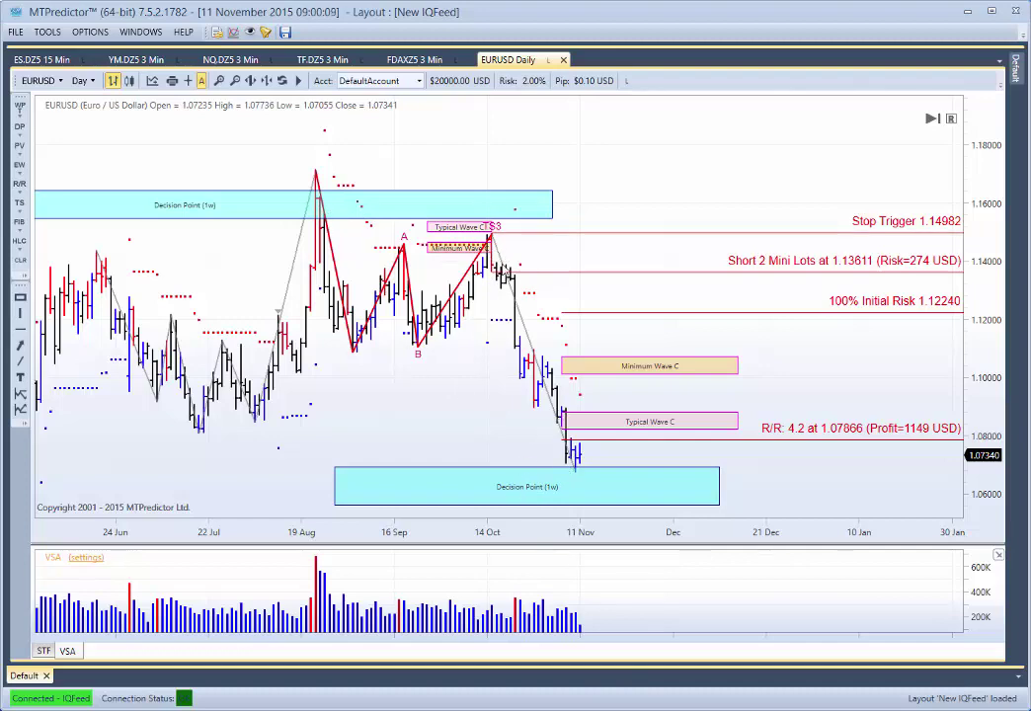
drag(765, 438, 762, 455)
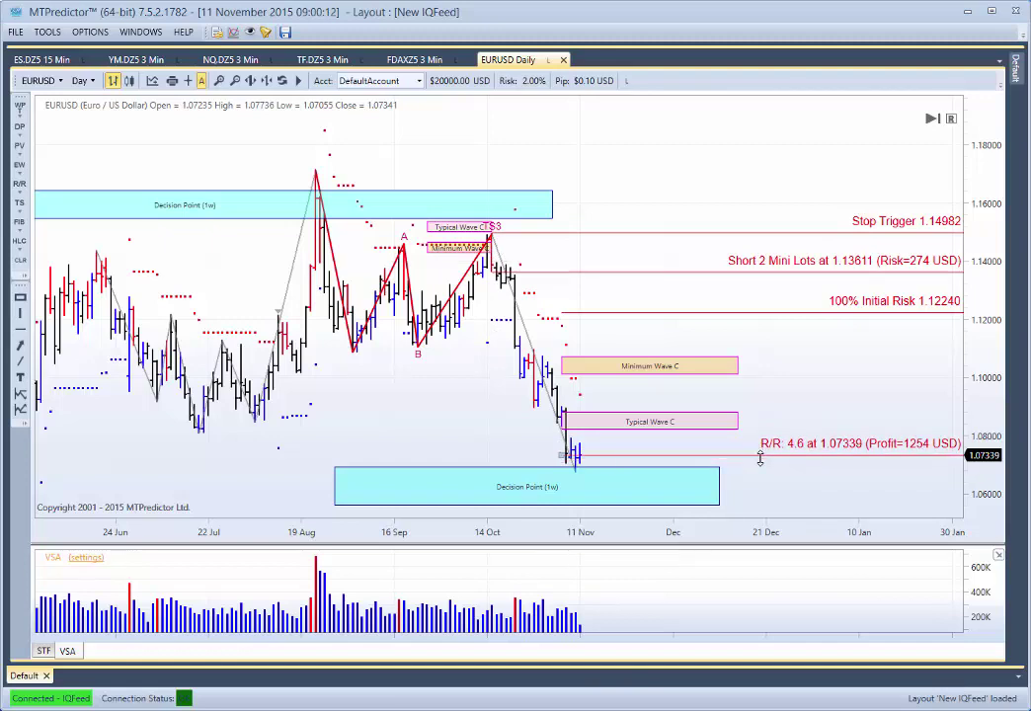
Step: Return to the ES.DZ5 15-minute chart and add a Decision Point zone from the 6 November swing low
click(43, 61)
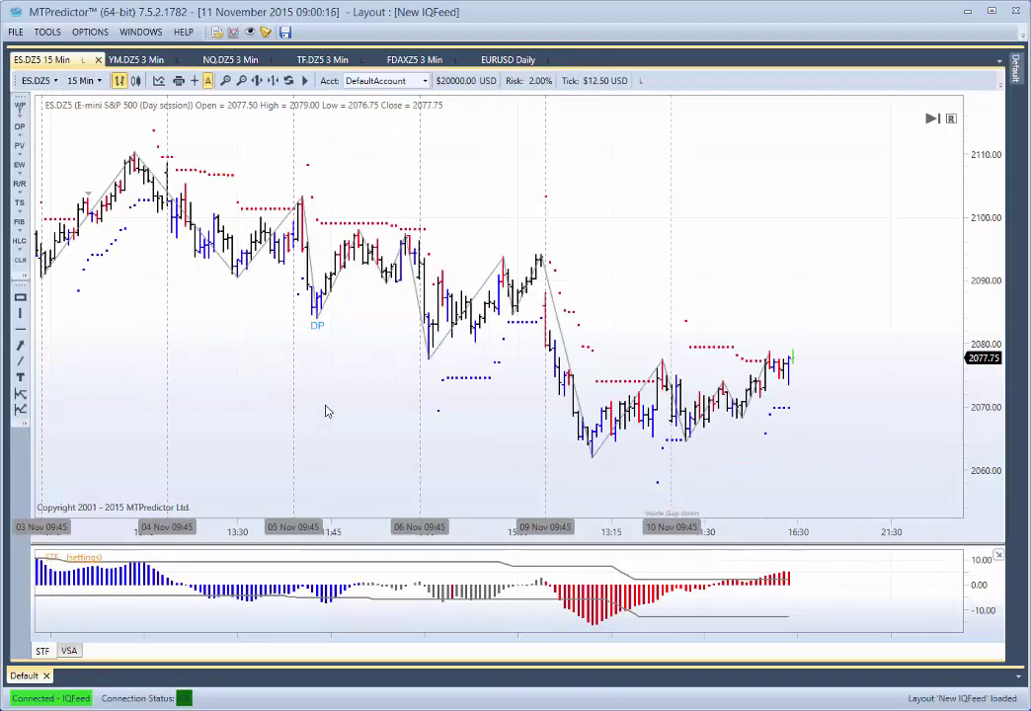
scroll(273, 393, down, 4)
drag(273, 393, 393, 394)
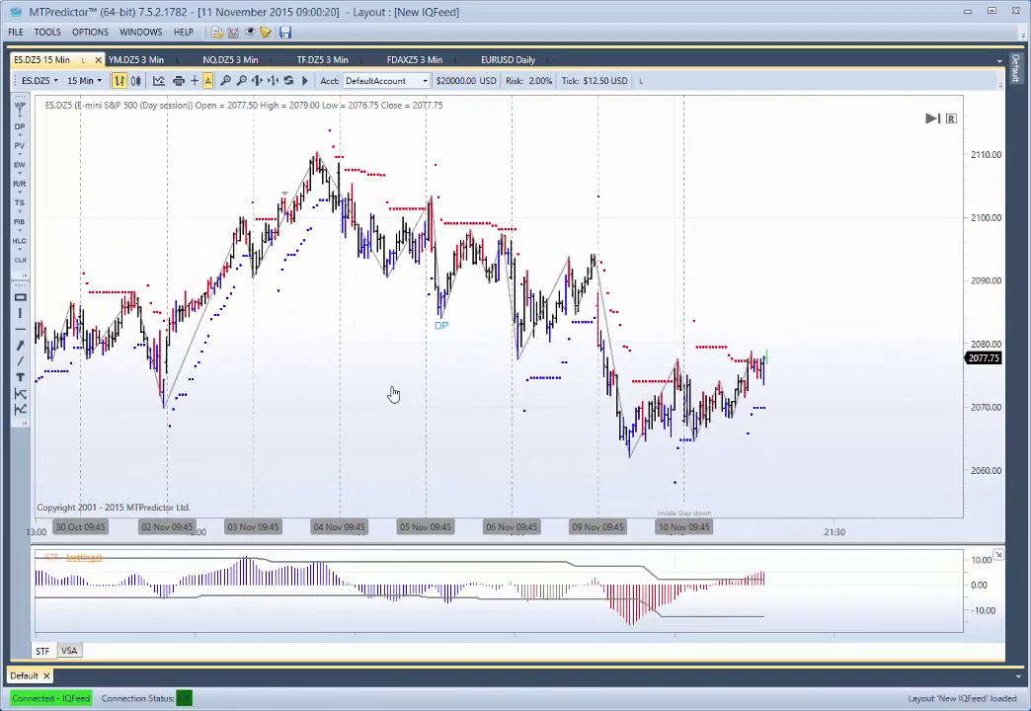
scroll(541, 348, up, 2)
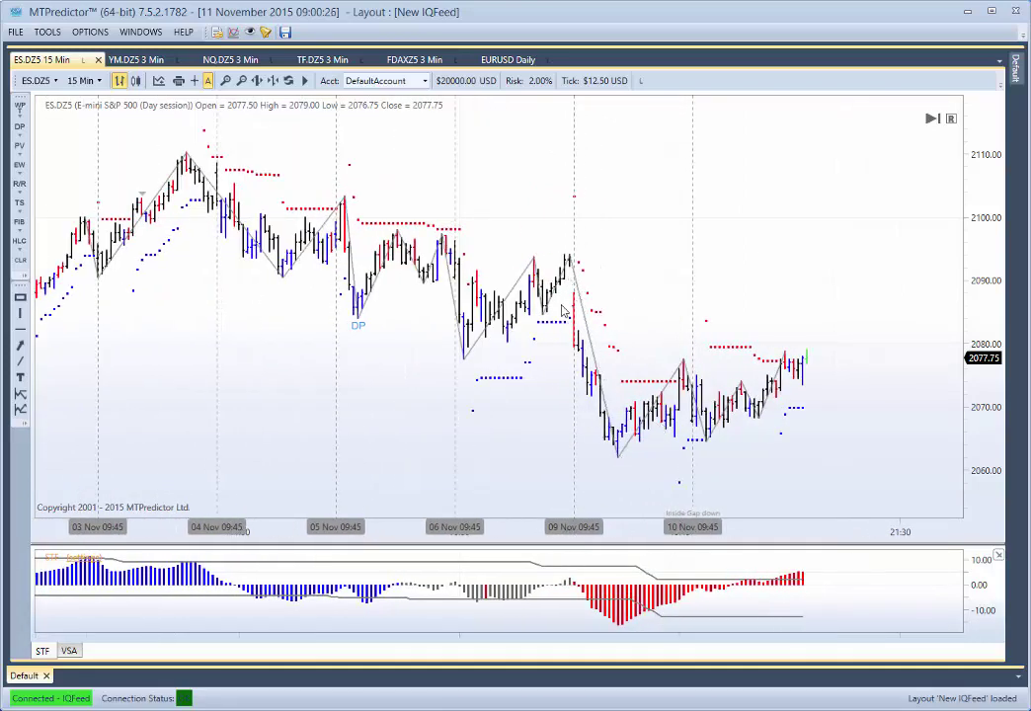
right_click(465, 360)
click(520, 428)
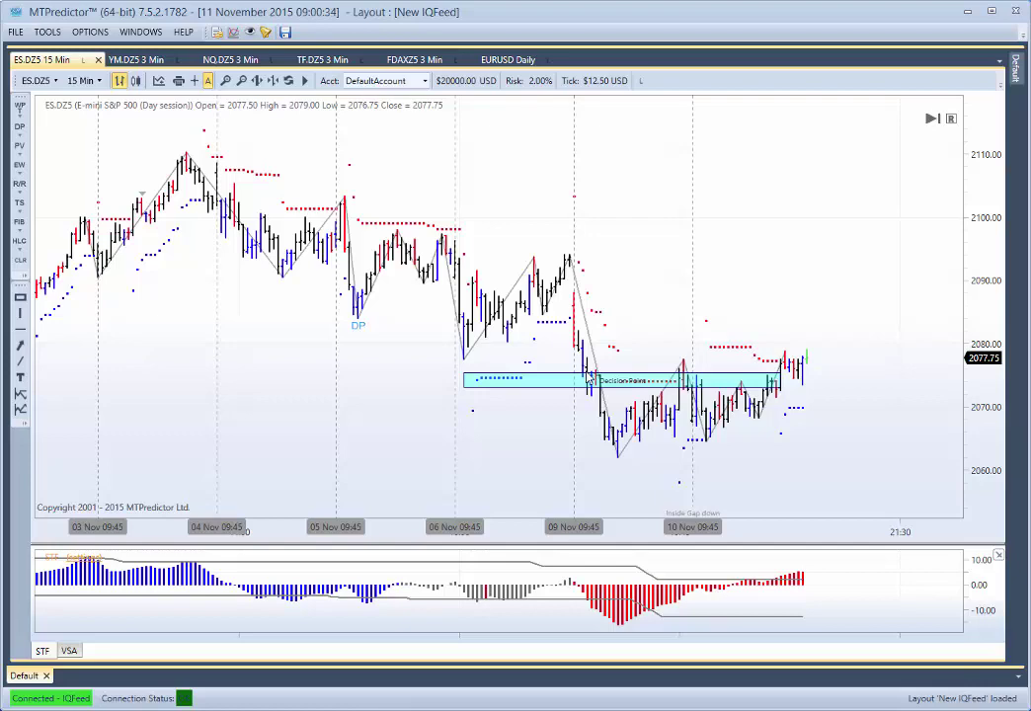
Step: Add a second Decision Point zone from the 2 November swing low
scroll(597, 381, up, 1)
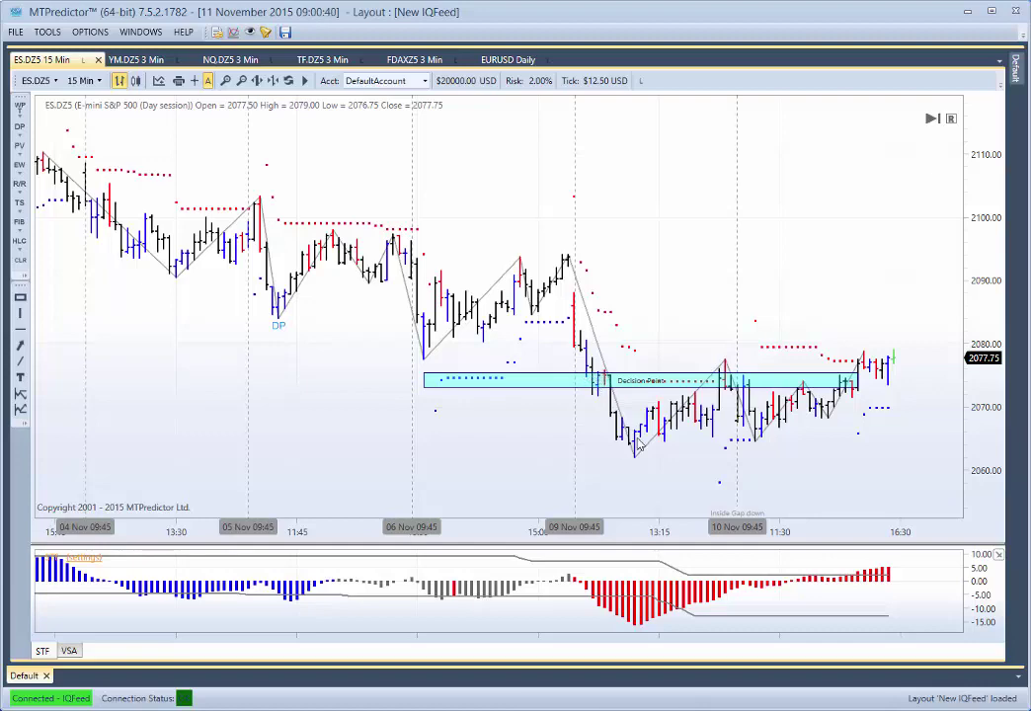
scroll(516, 432, down, 3)
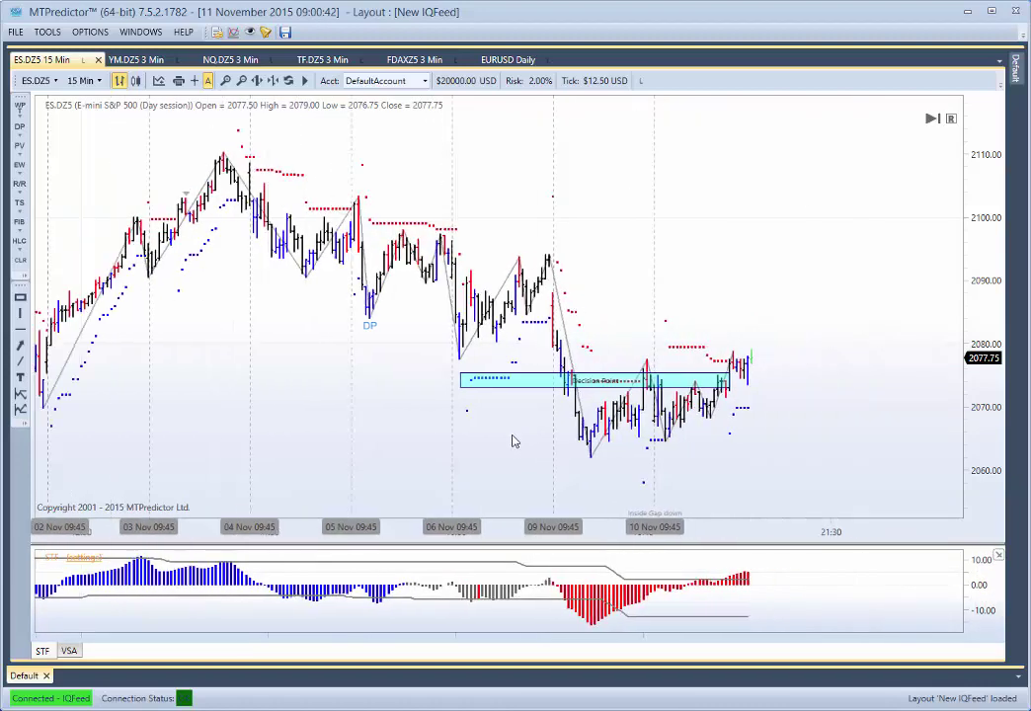
drag(416, 442, 451, 432)
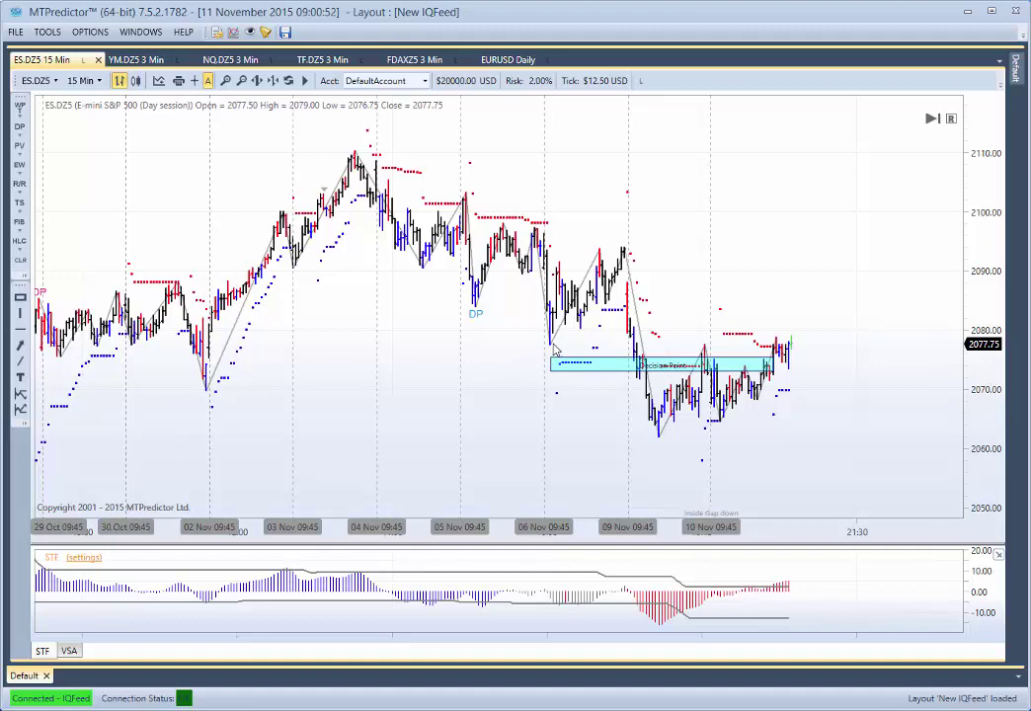
right_click(208, 389)
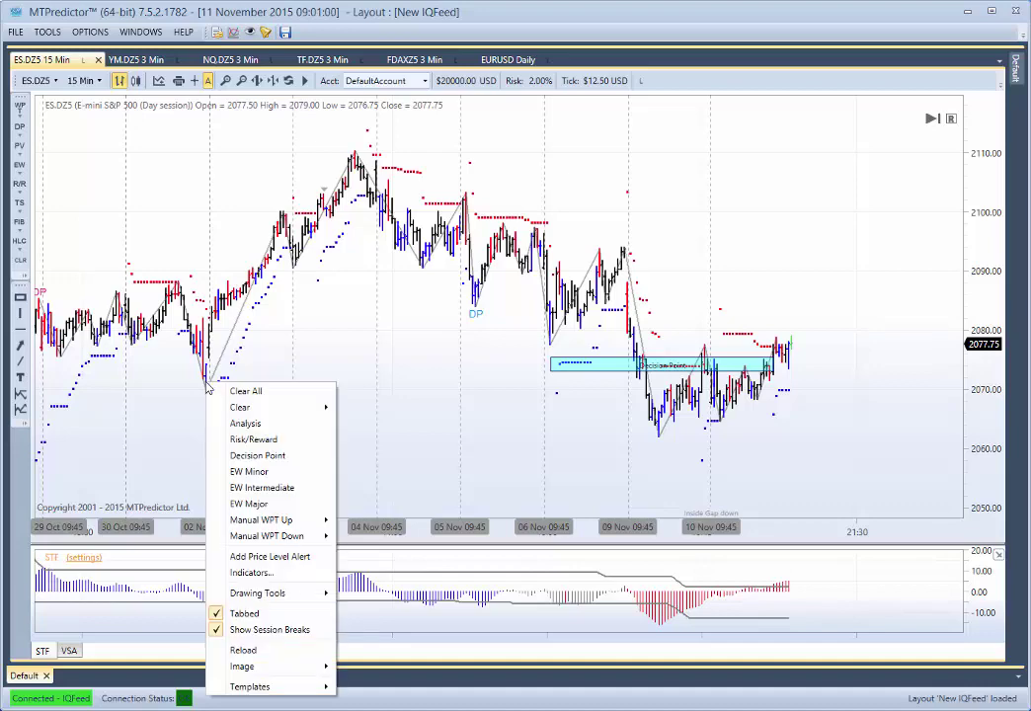
click(249, 457)
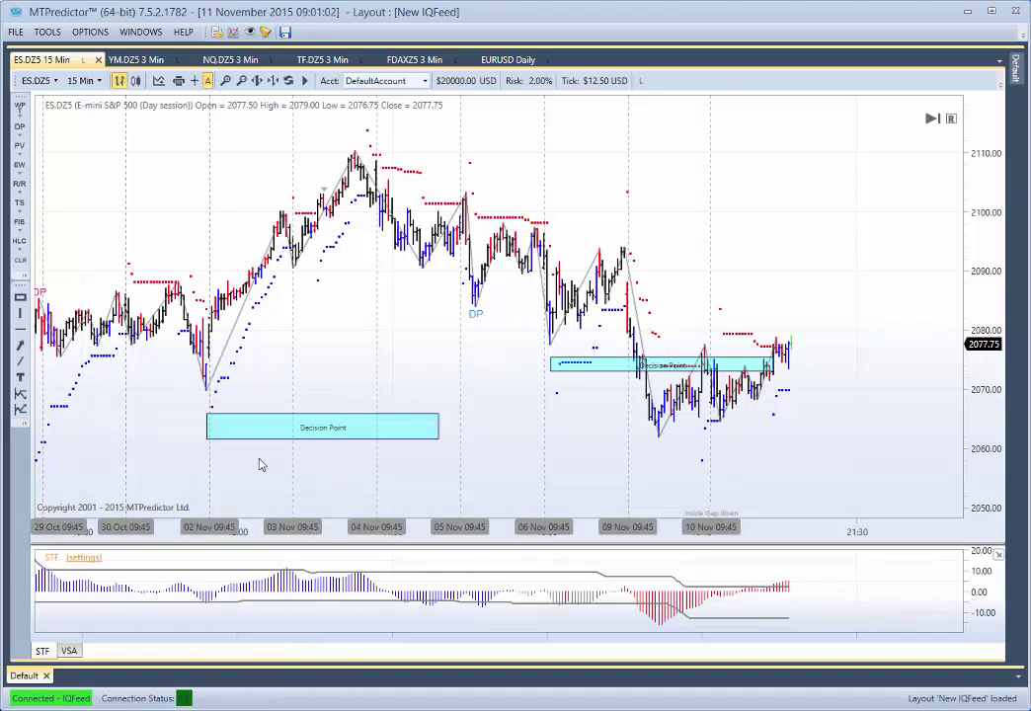
Step: Move the lower Decision Point zone across to the 9 November low and shorten it from its earlier end
drag(284, 435, 523, 438)
scroll(374, 452, up, 1)
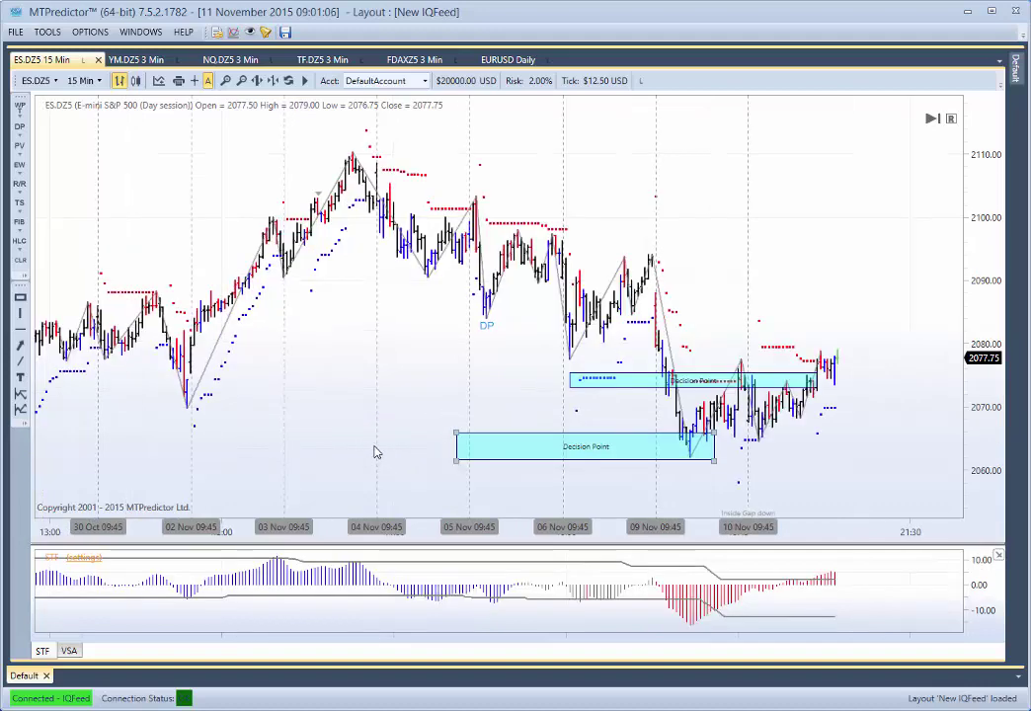
drag(457, 433, 568, 433)
click(483, 429)
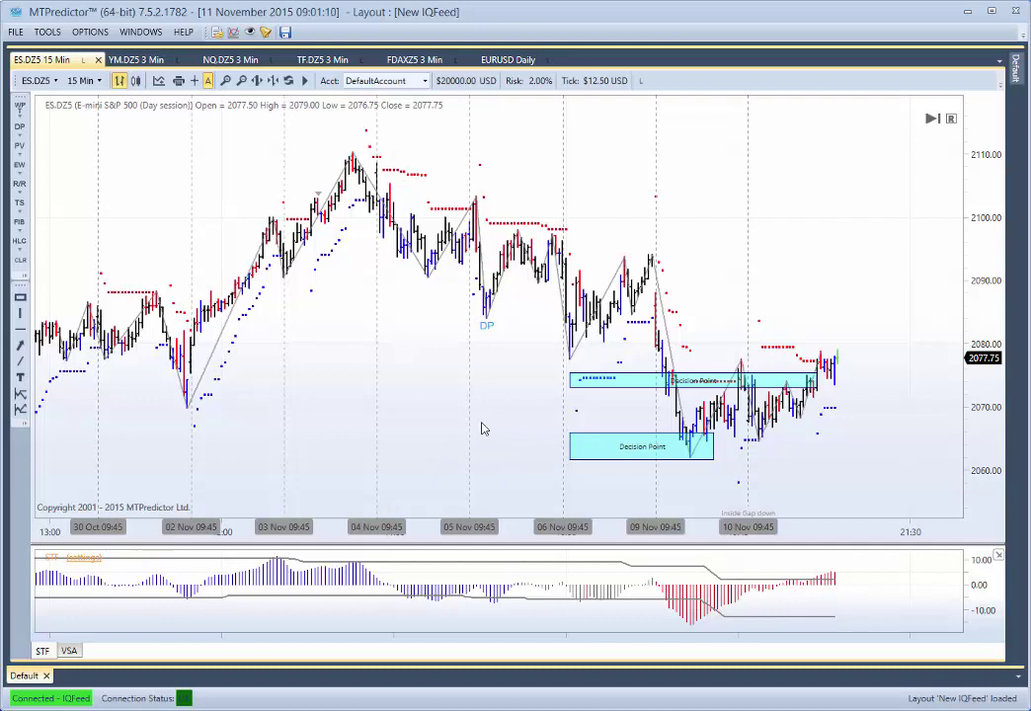
drag(594, 439, 601, 440)
scroll(523, 431, up, 2)
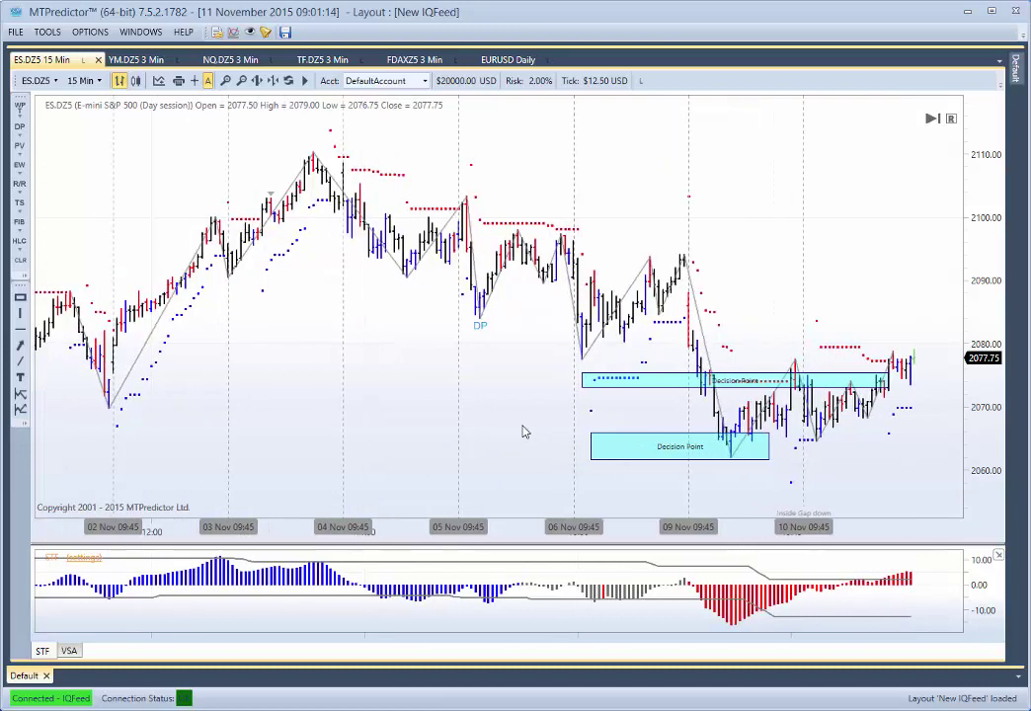
Step: Turn on the crosshair and remove the upper Decision Point zone, keeping the one at the 9 November low
drag(523, 432, 169, 386)
drag(348, 363, 326, 363)
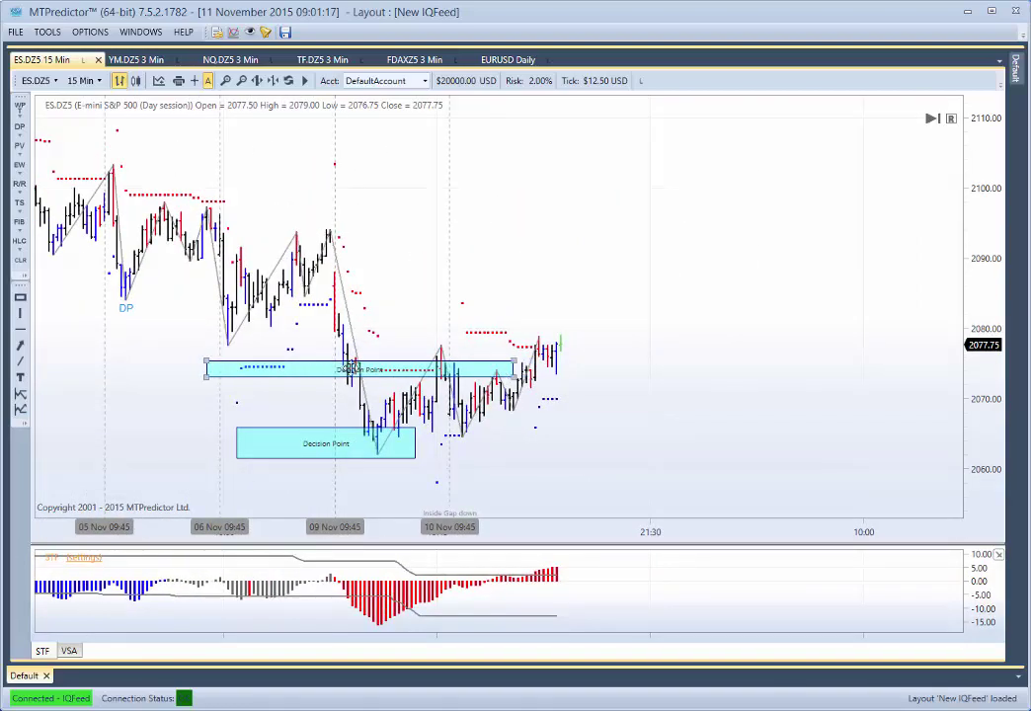
click(196, 81)
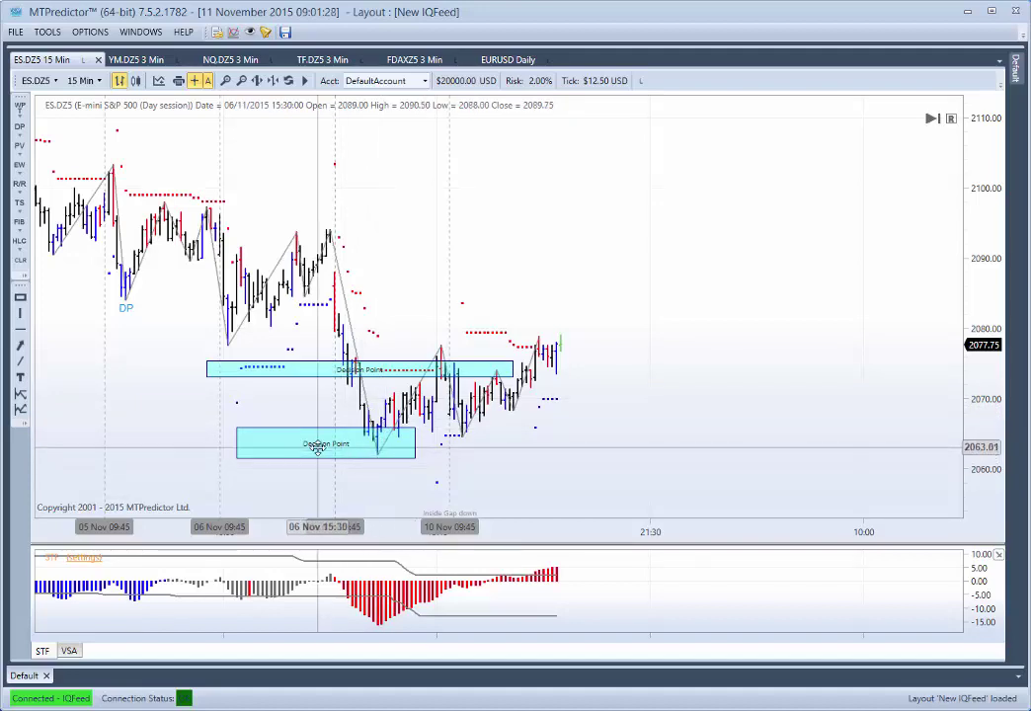
scroll(363, 439, up, 5)
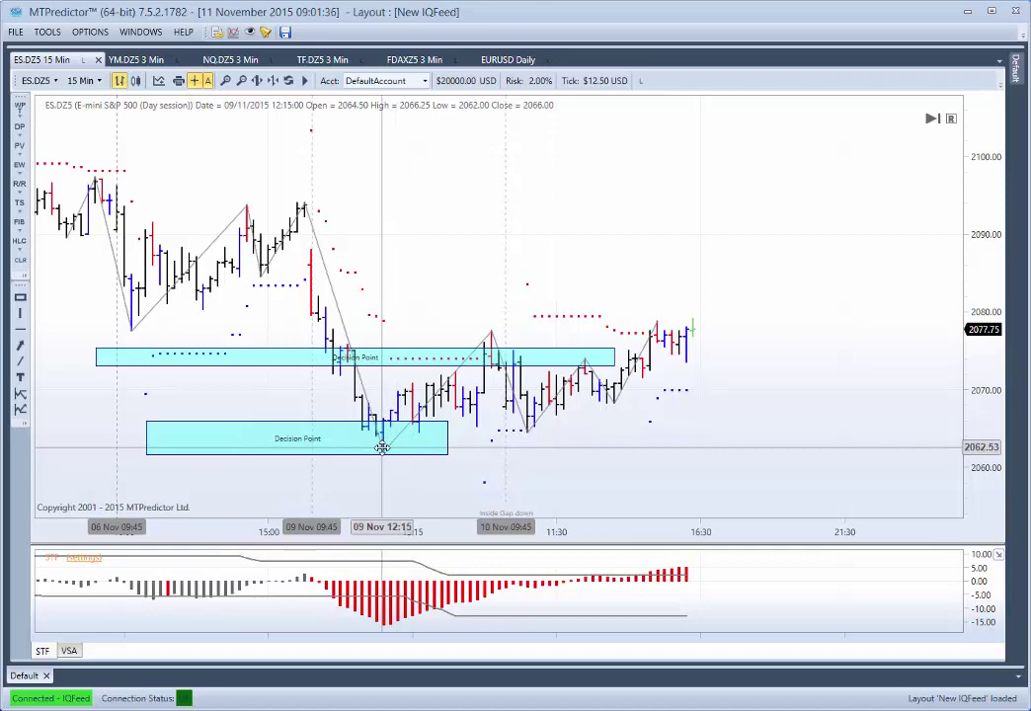
right_click(297, 366)
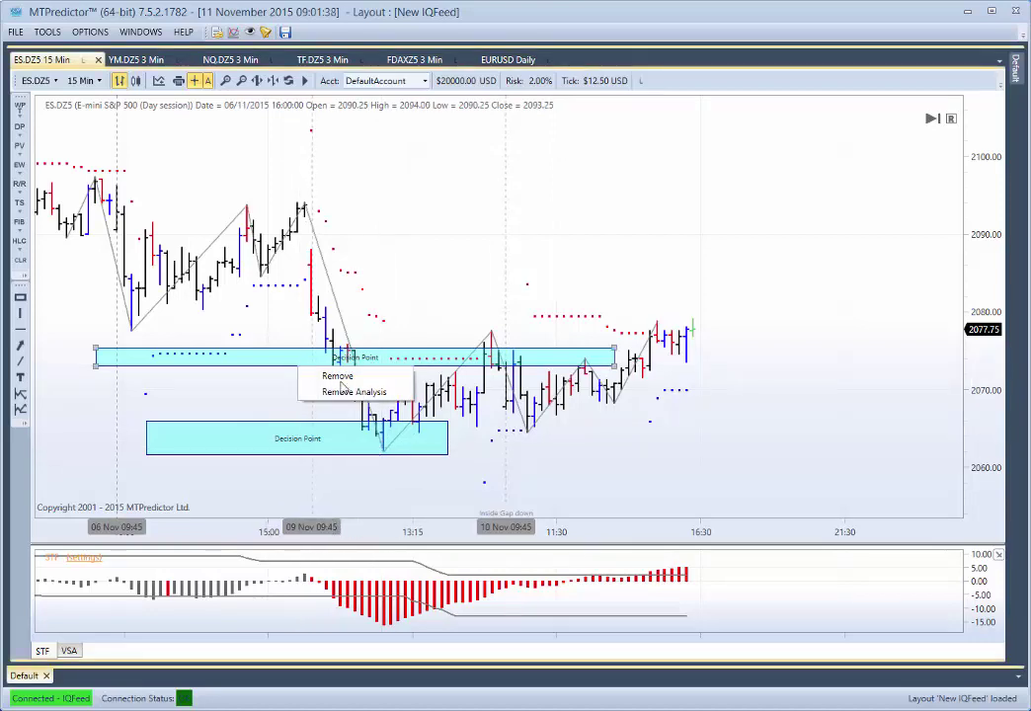
click(341, 376)
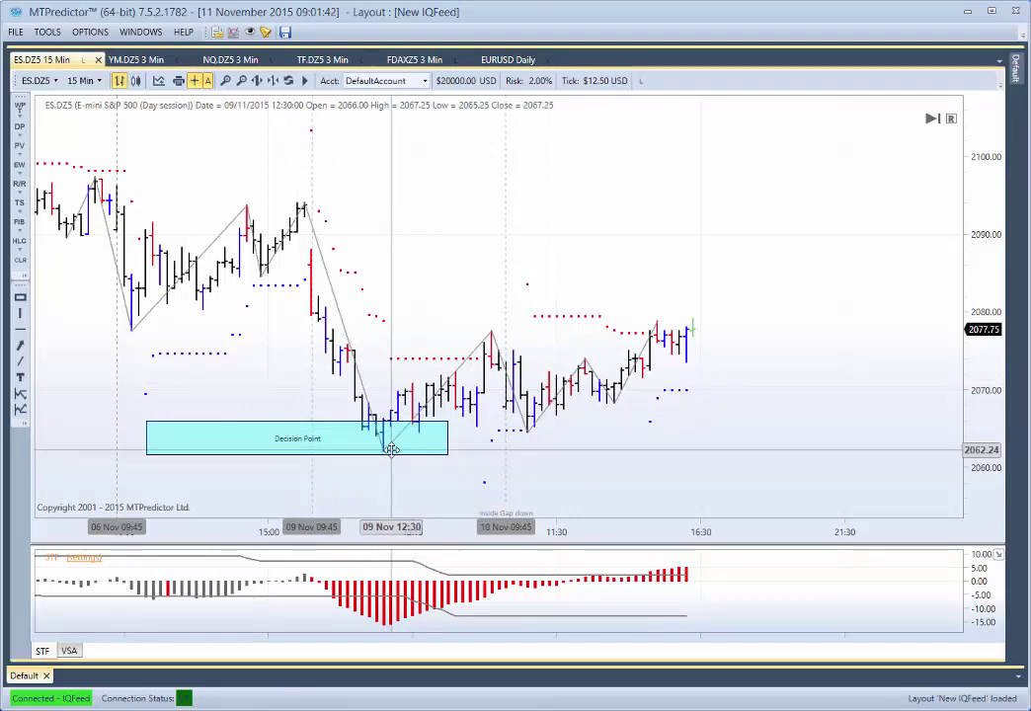
Step: Switch the ES.DZ5 chart back to the 3-minute timeframe
scroll(393, 449, up, 2)
drag(368, 426, 379, 433)
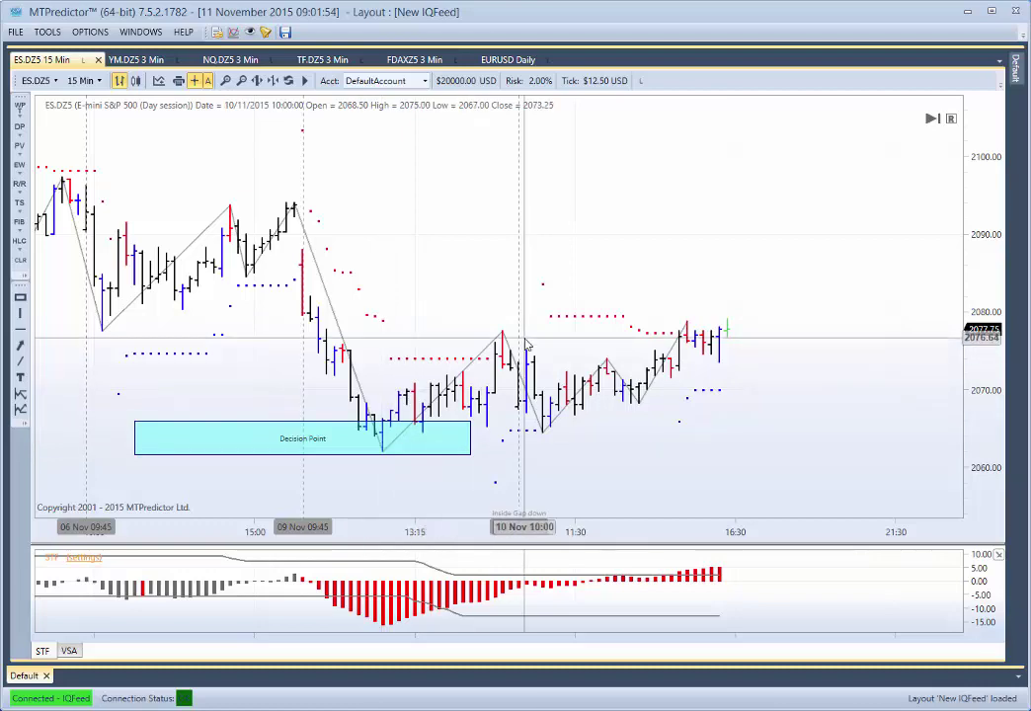
scroll(527, 345, down, 5)
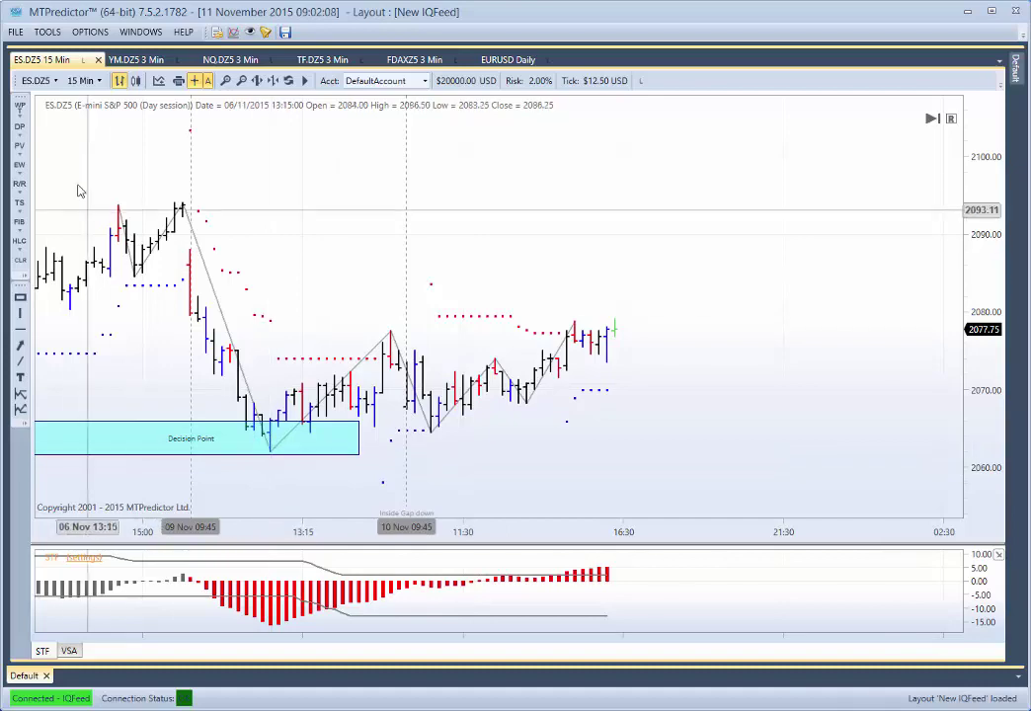
click(81, 80)
click(99, 131)
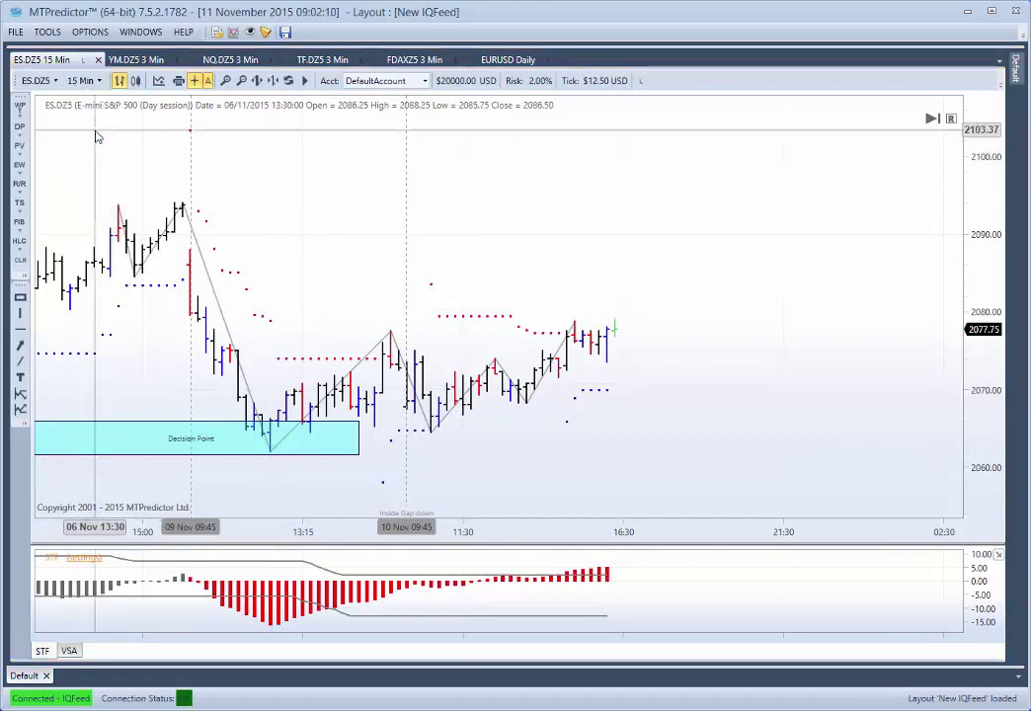
Step: Run Analysis on the TS4 setup at the 10 November morning low and compress the price scale to fit its target levels
scroll(219, 346, down, 10)
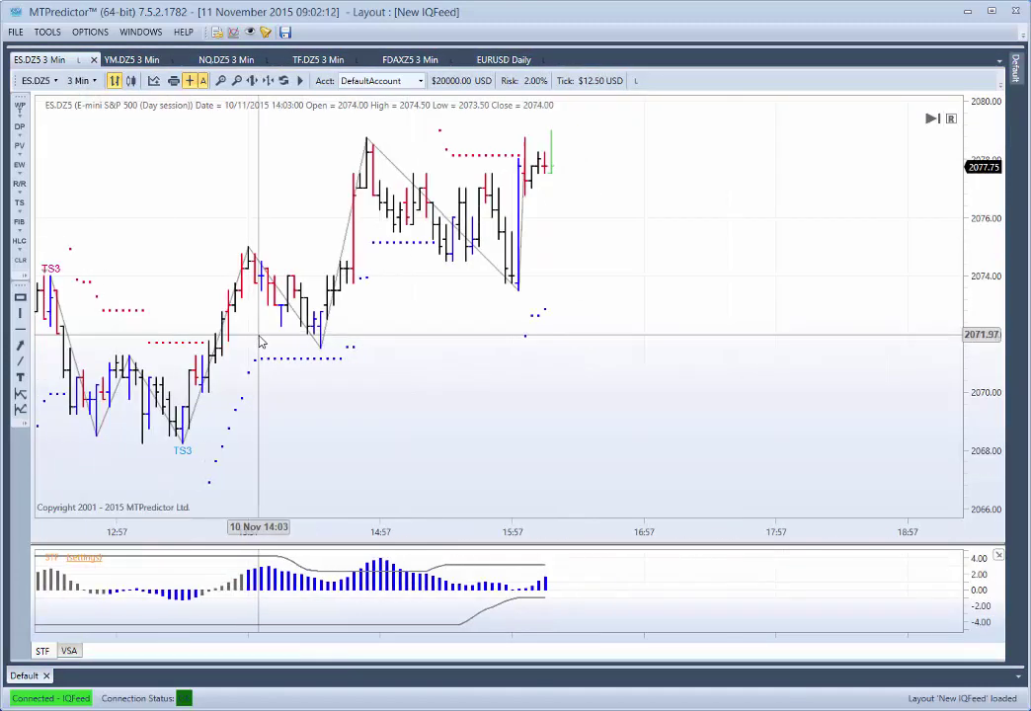
scroll(387, 437, up, 5)
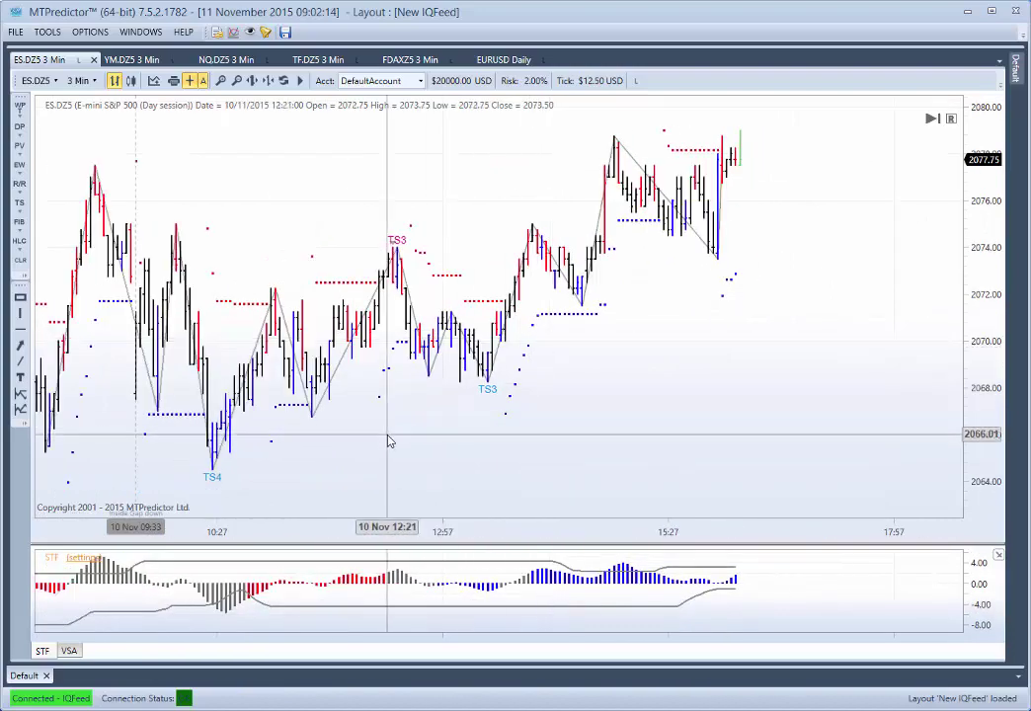
scroll(625, 435, up, 2)
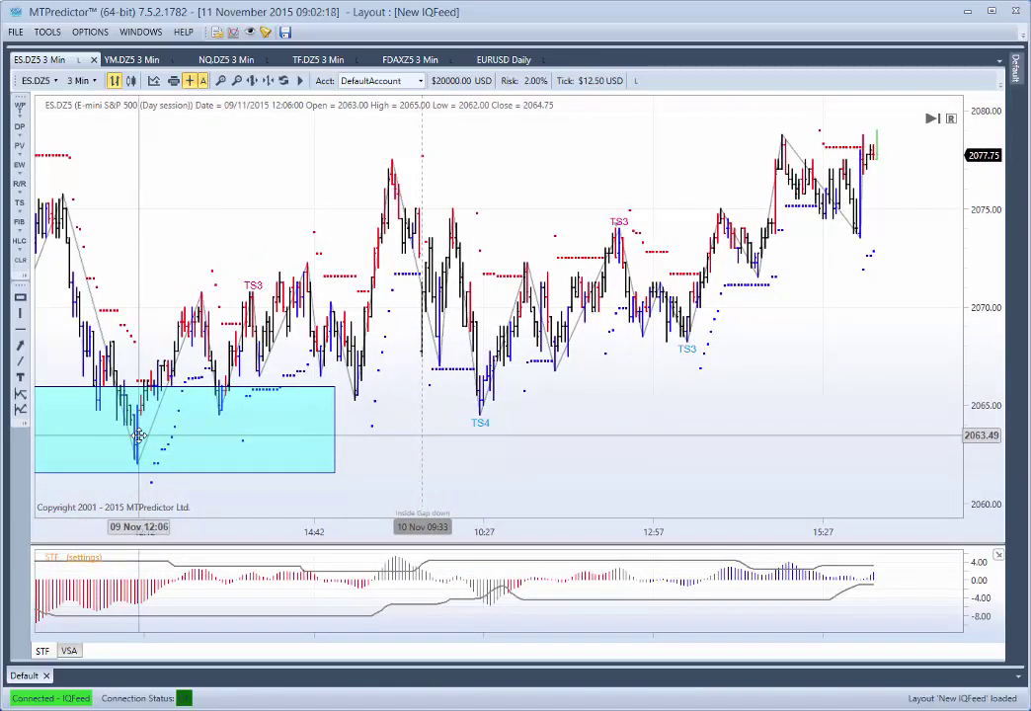
scroll(148, 435, up, 3)
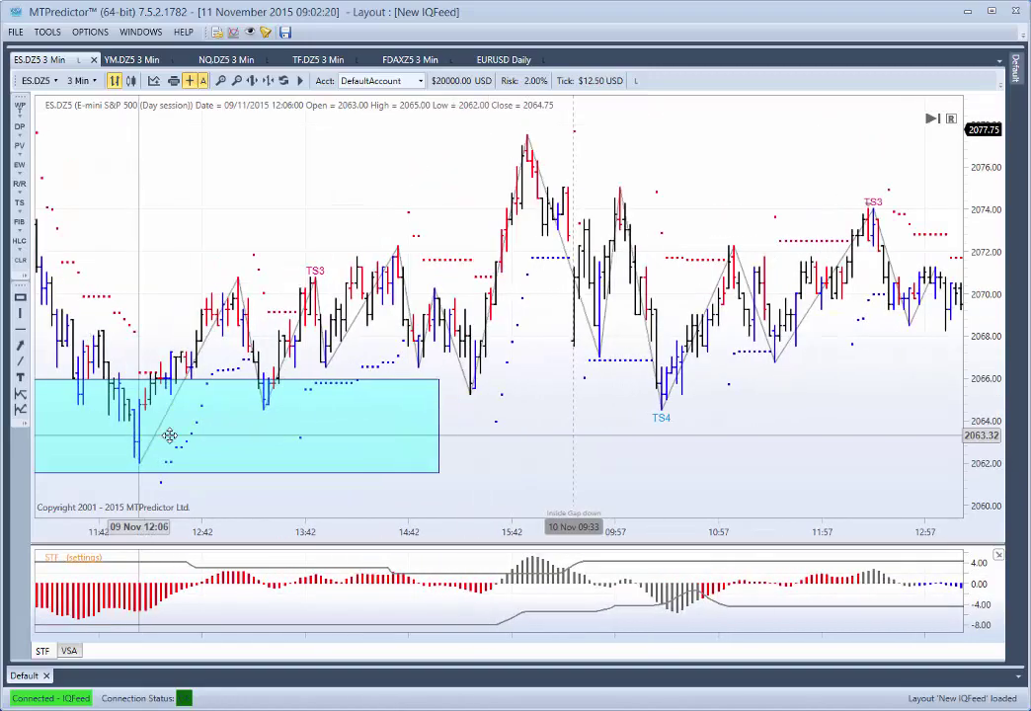
scroll(524, 454, down, 10)
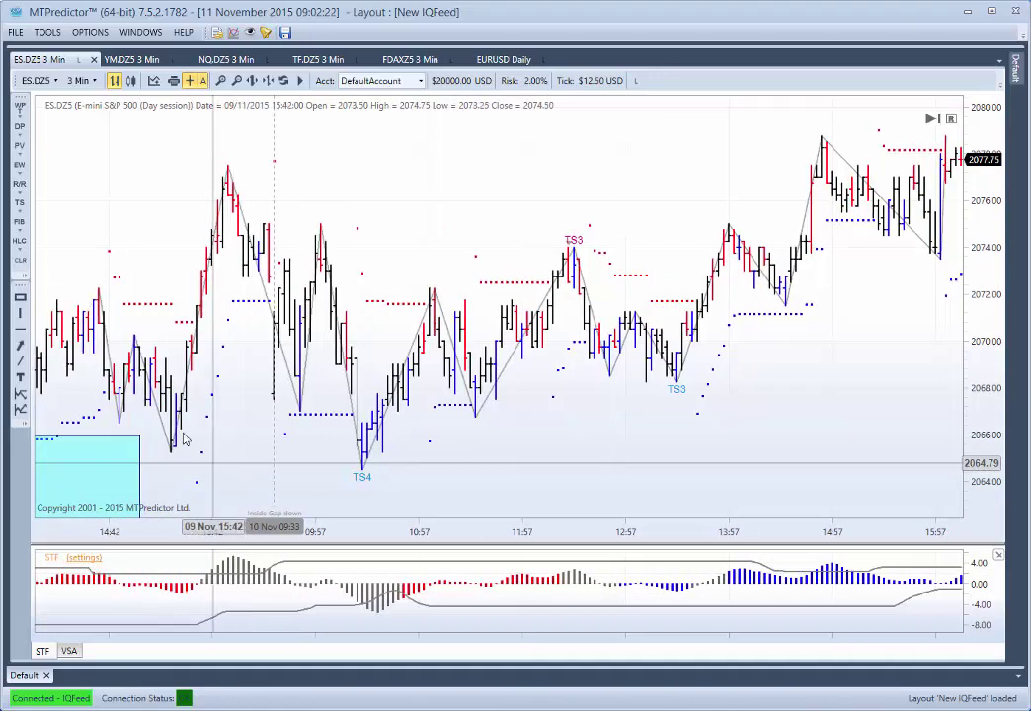
scroll(504, 486, down, 2)
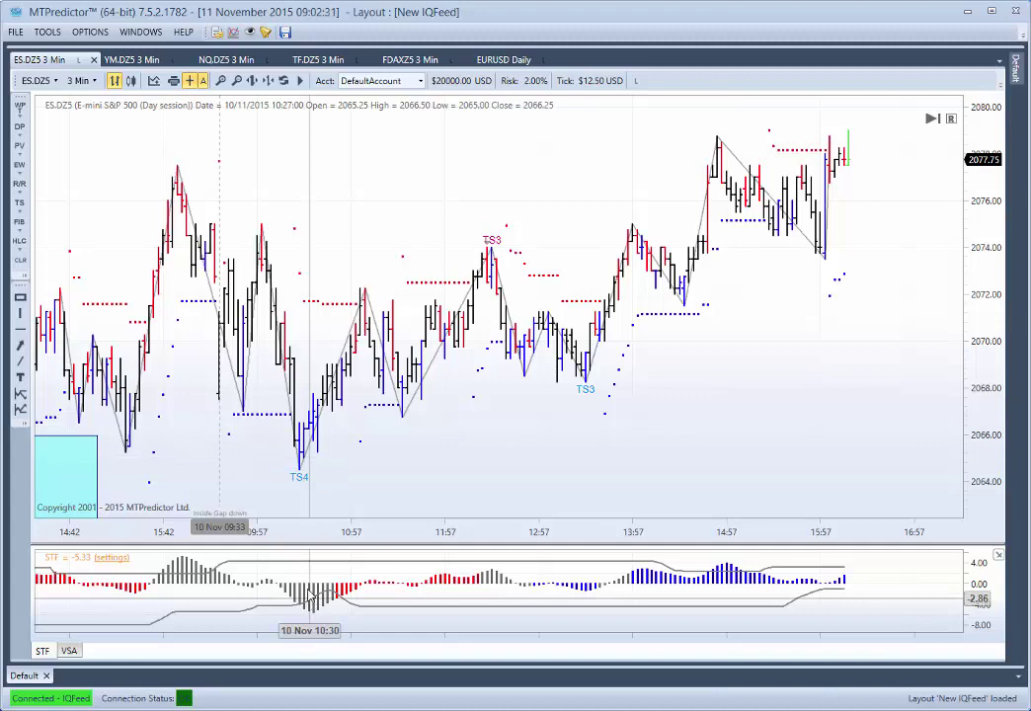
right_click(305, 441)
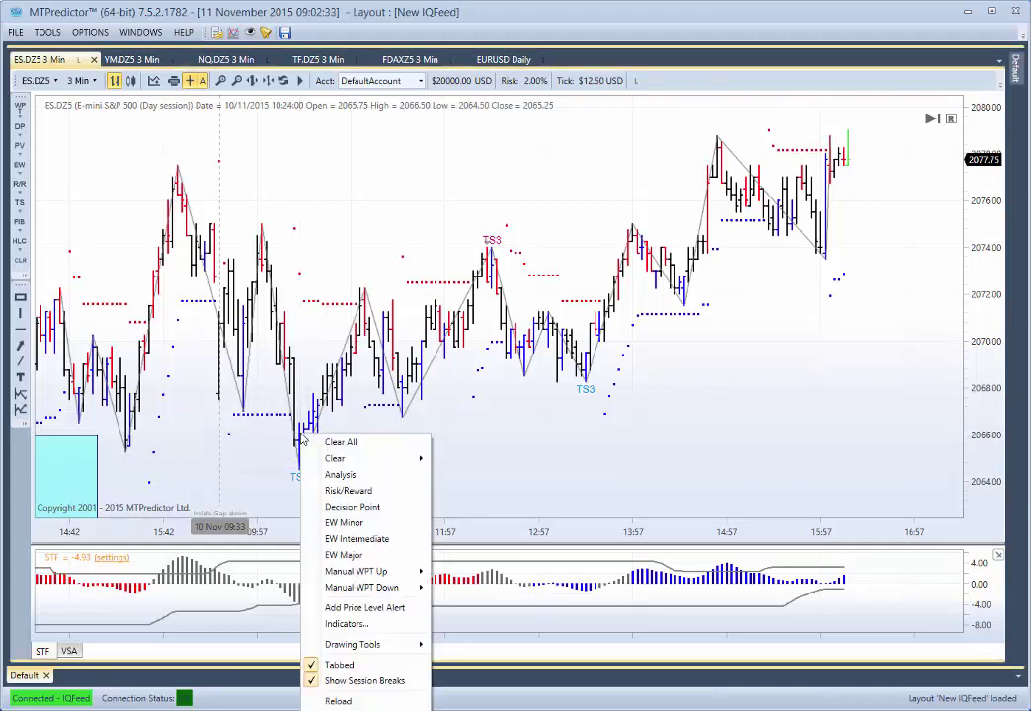
click(340, 475)
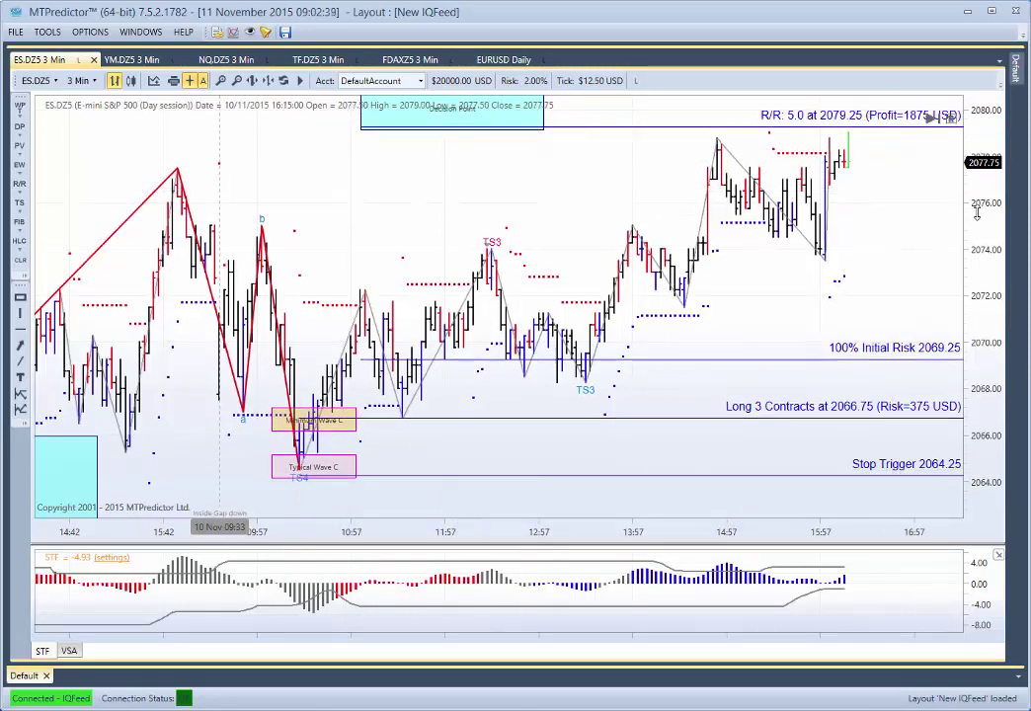
drag(977, 213, 977, 229)
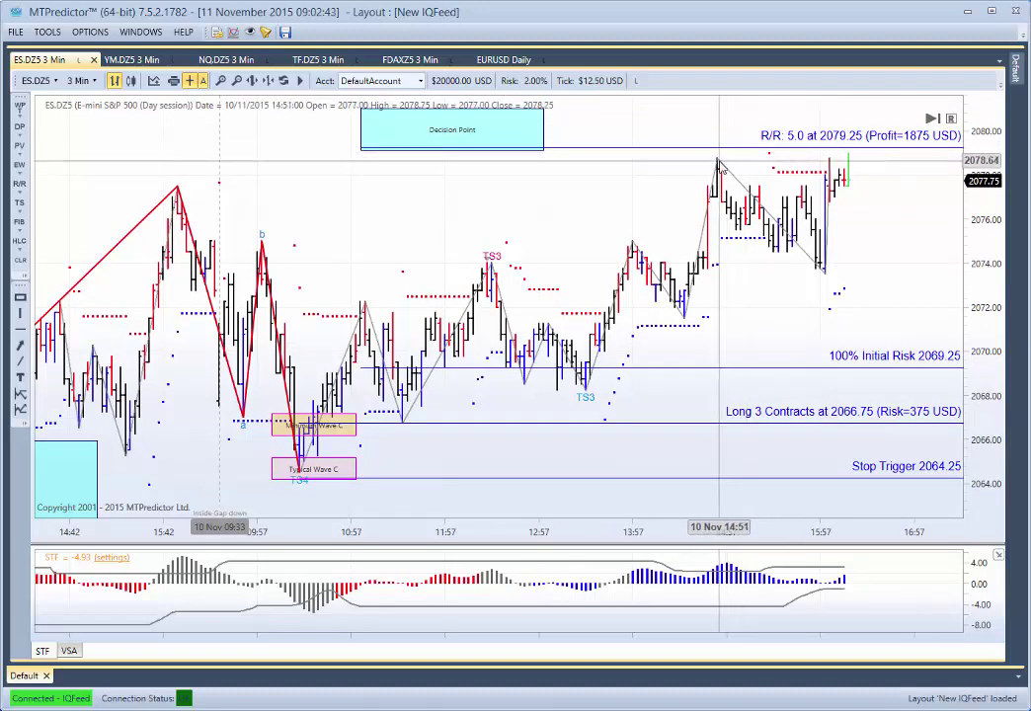
Step: Lower the TS4 long trade's R/R target line to 2077.75 and shift the upper Decision Point zone to a later time
drag(871, 153, 812, 182)
scroll(859, 202, up, 2)
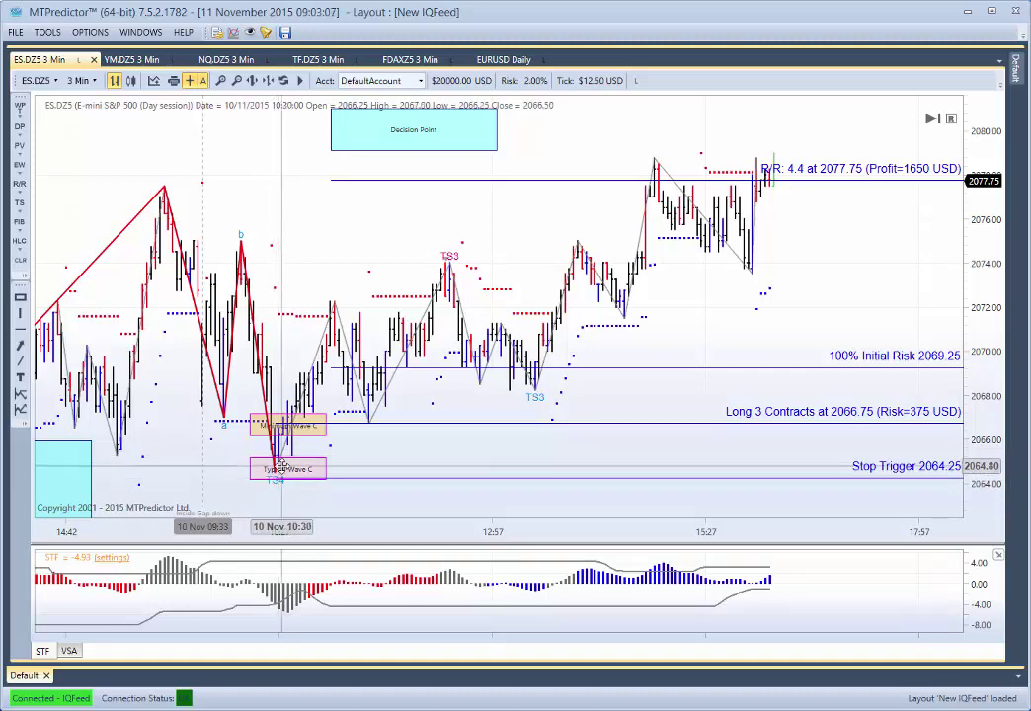
scroll(280, 469, up, 2)
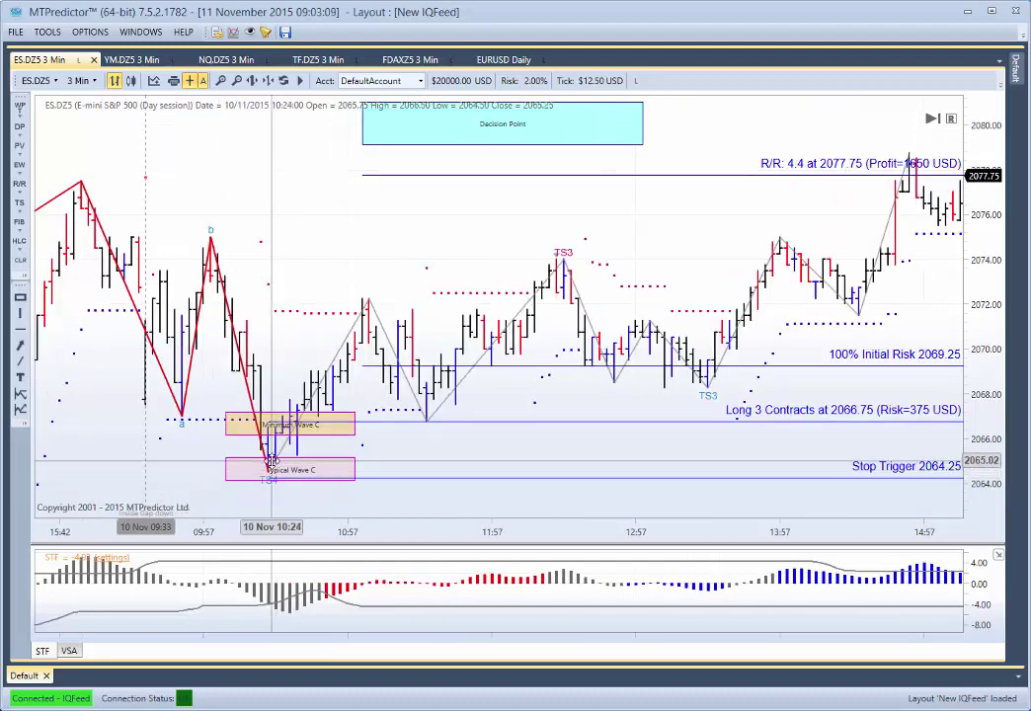
scroll(272, 462, down, 3)
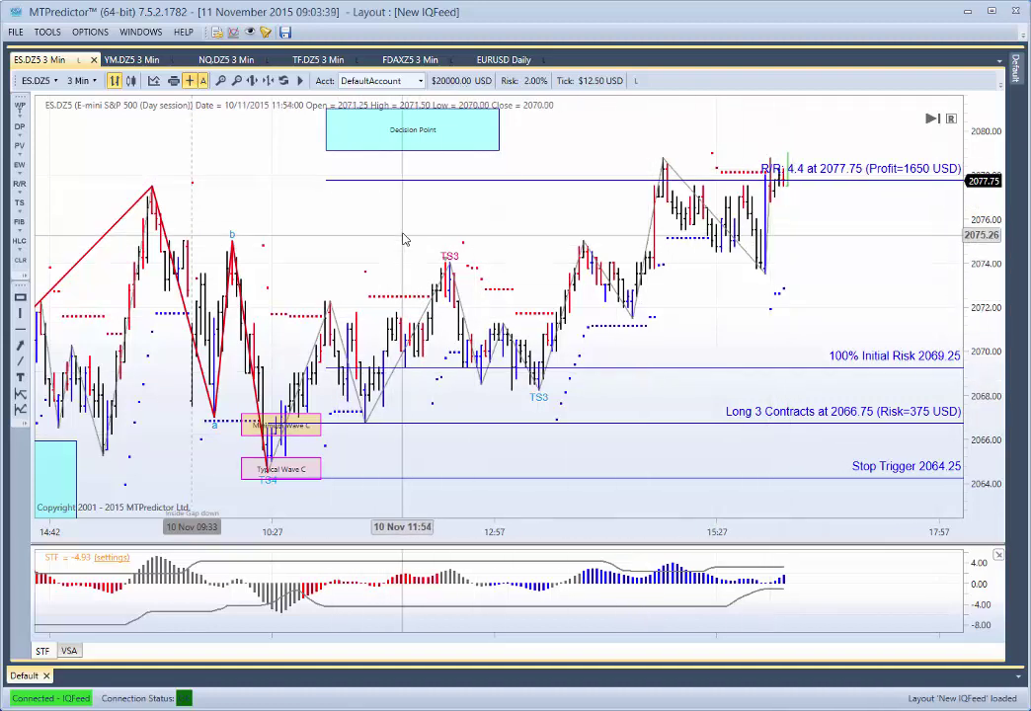
scroll(296, 225, down, 1)
drag(476, 146, 586, 147)
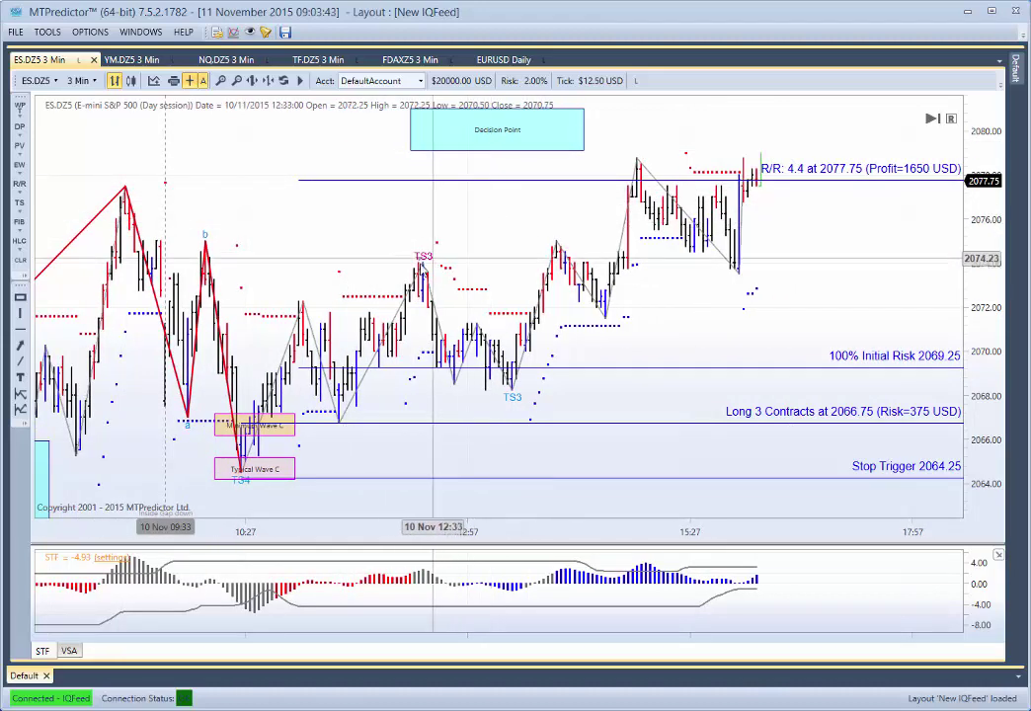
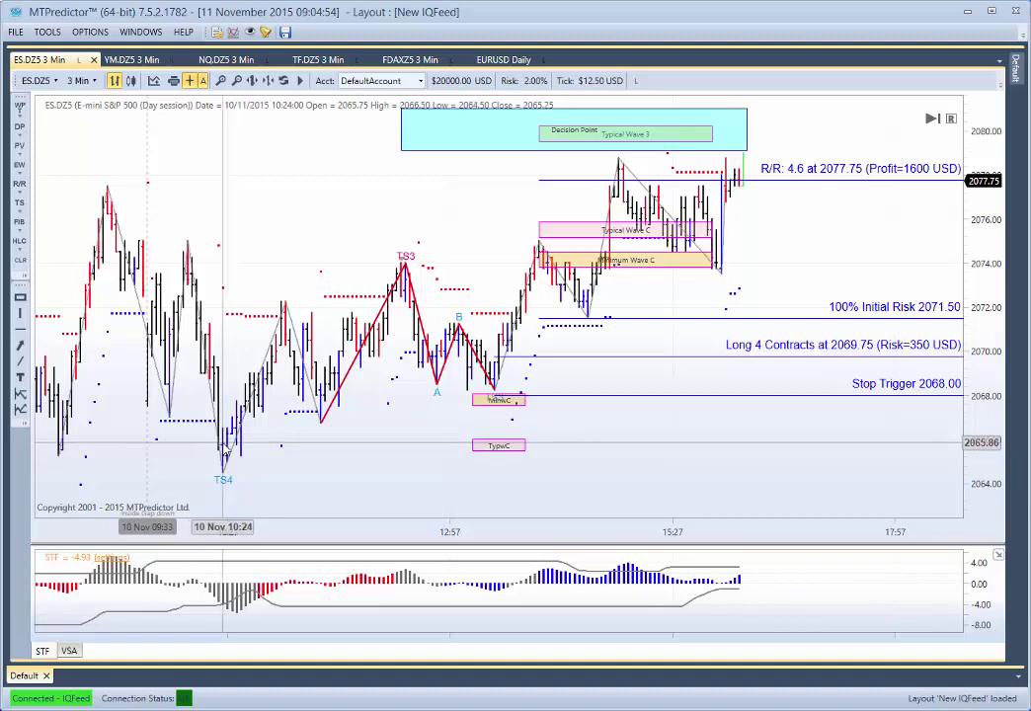
Step: Run Analysis on the TS4 setup at the 10 November morning low again and set its R/R target line to 2077.75
right_click(223, 126)
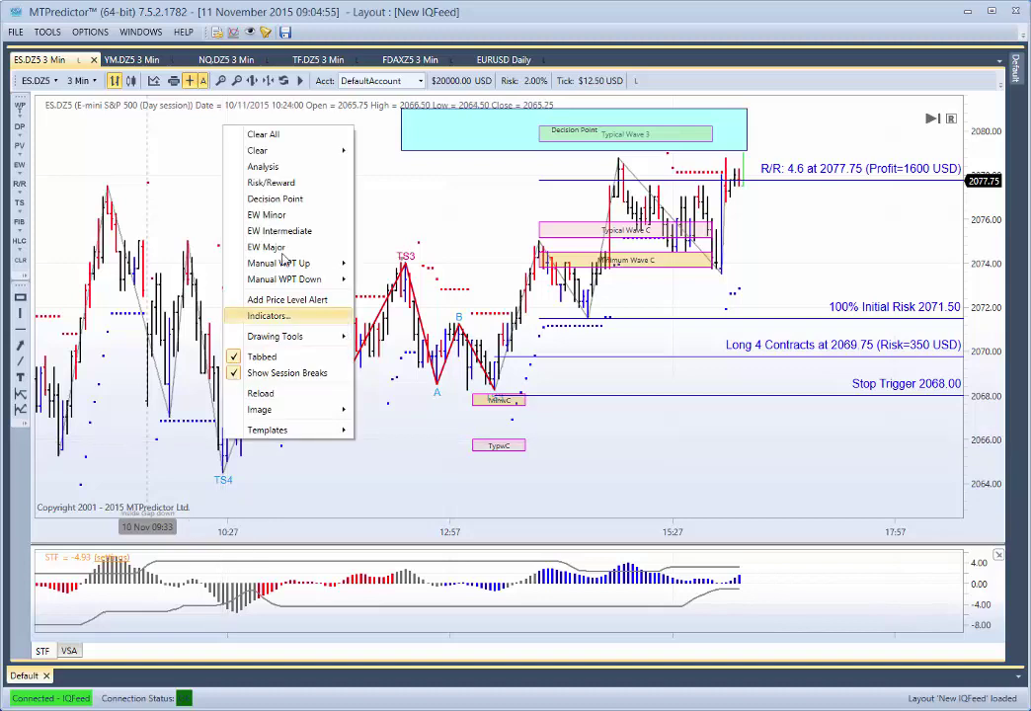
click(264, 166)
drag(787, 144, 788, 179)
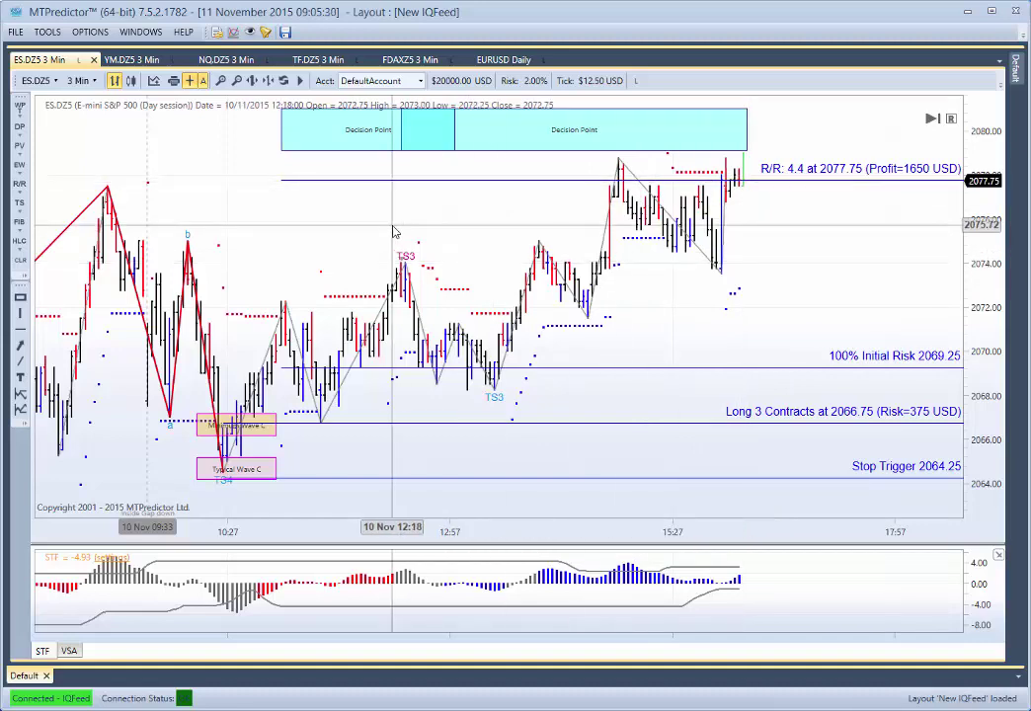
Step: Switch the ES.DZ5 chart to the 15-minute timeframe and nudge the Decision Point zone at the 9 November low slightly earlier
scroll(393, 230, down, 1)
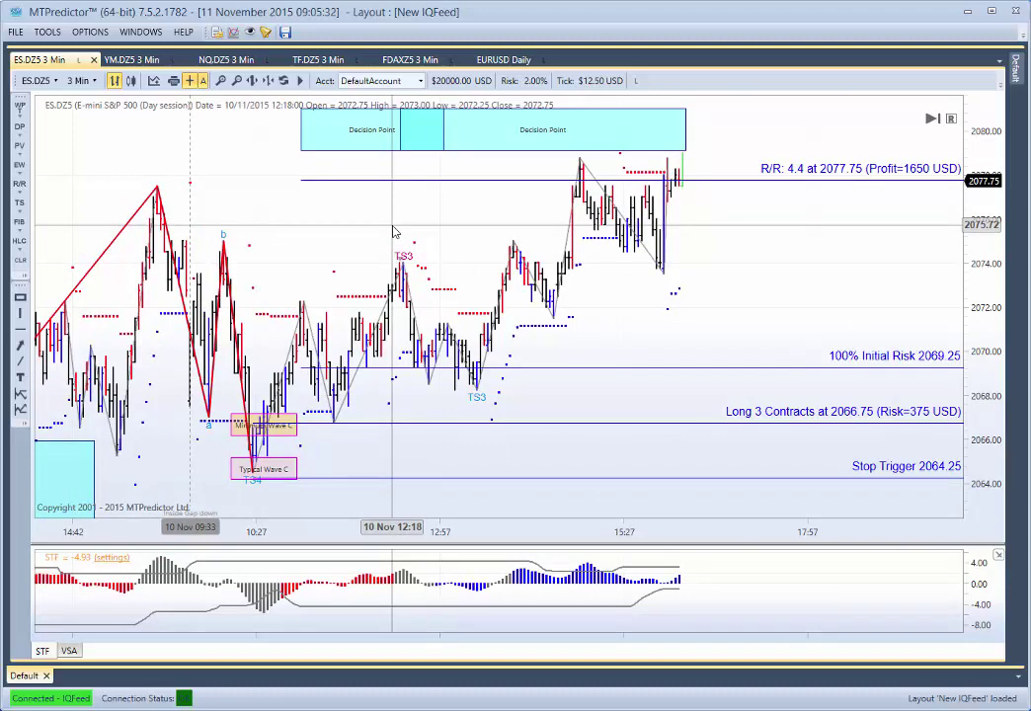
drag(316, 257, 582, 249)
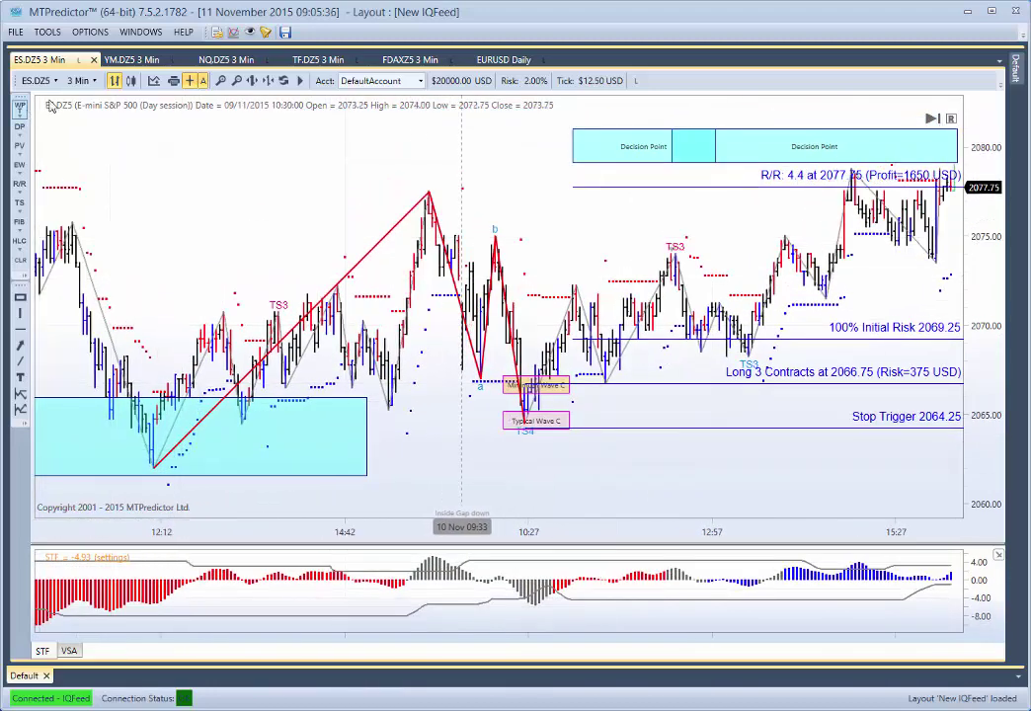
click(81, 80)
click(104, 175)
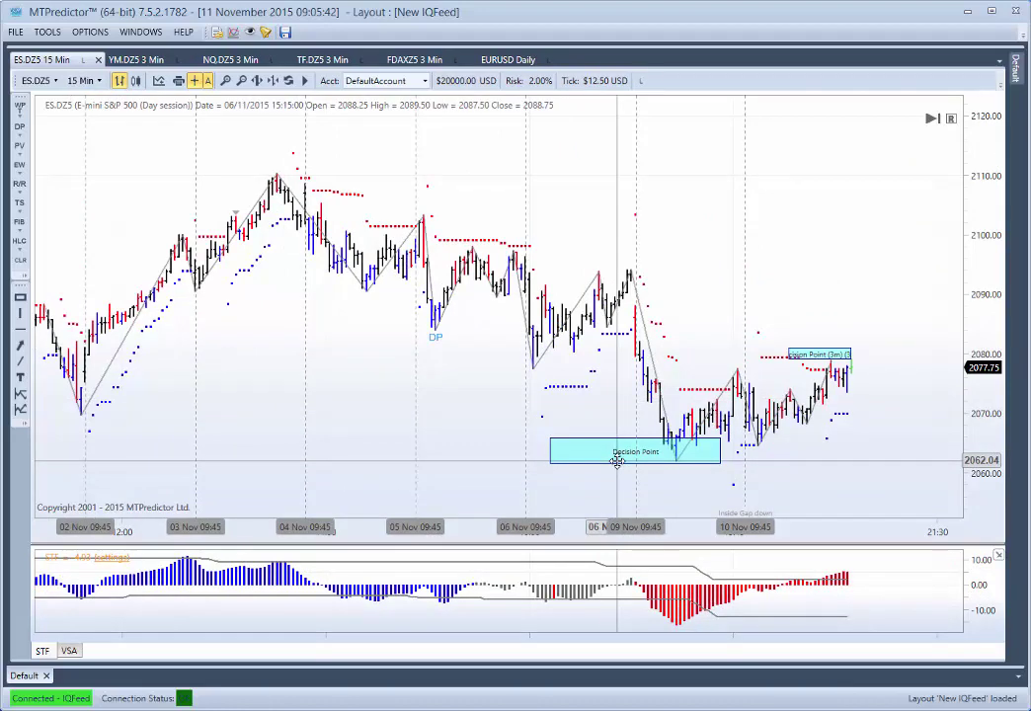
mouse_move(616, 461)
mouse_down()
mouse_move(566, 456)
mouse_move(605, 456)
mouse_up()
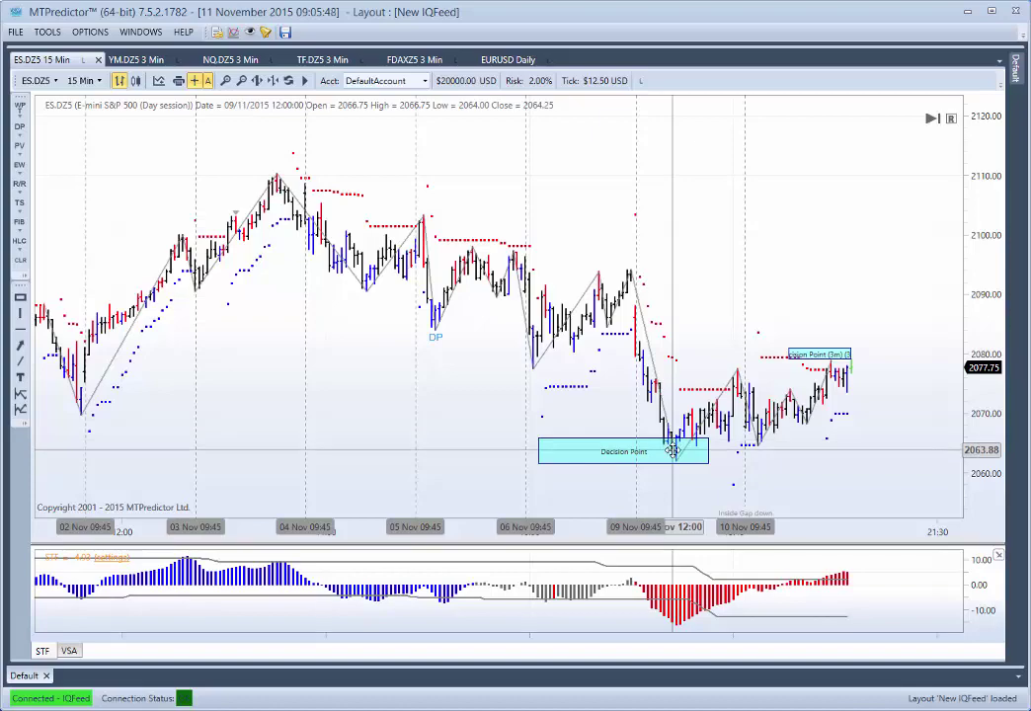
scroll(376, 415, up, 5)
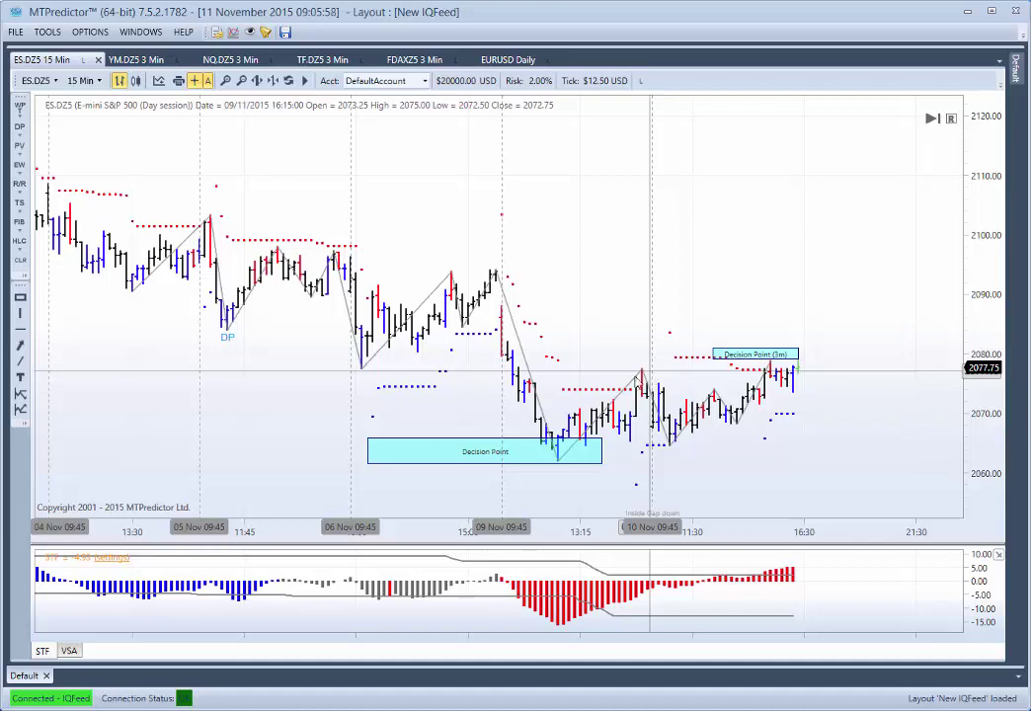
Step: Return the ES.DZ5 chart to the 3-minute timeframe and review the TS4 setup against the 15-minute Decision Point support
click(86, 81)
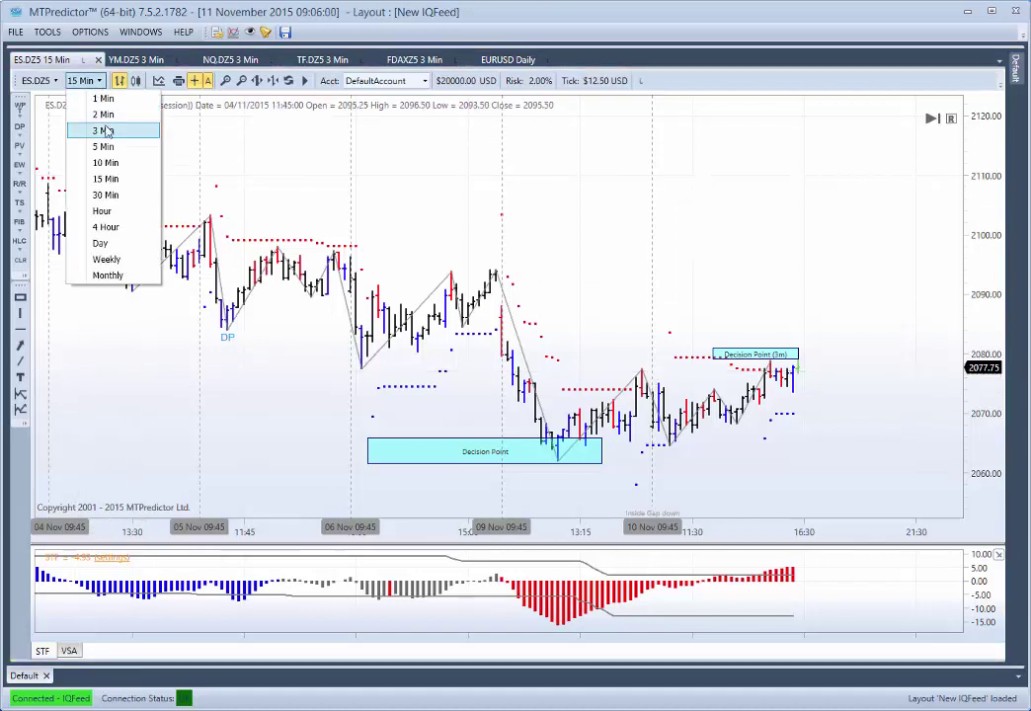
click(102, 130)
scroll(259, 376, down, 4)
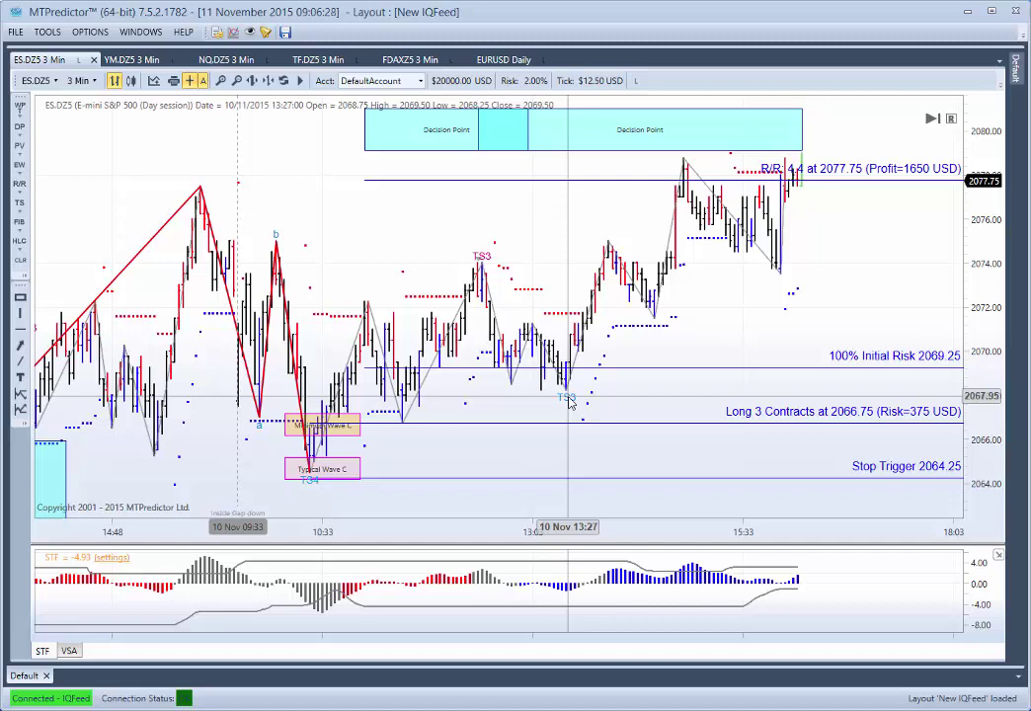
scroll(588, 415, up, 5)
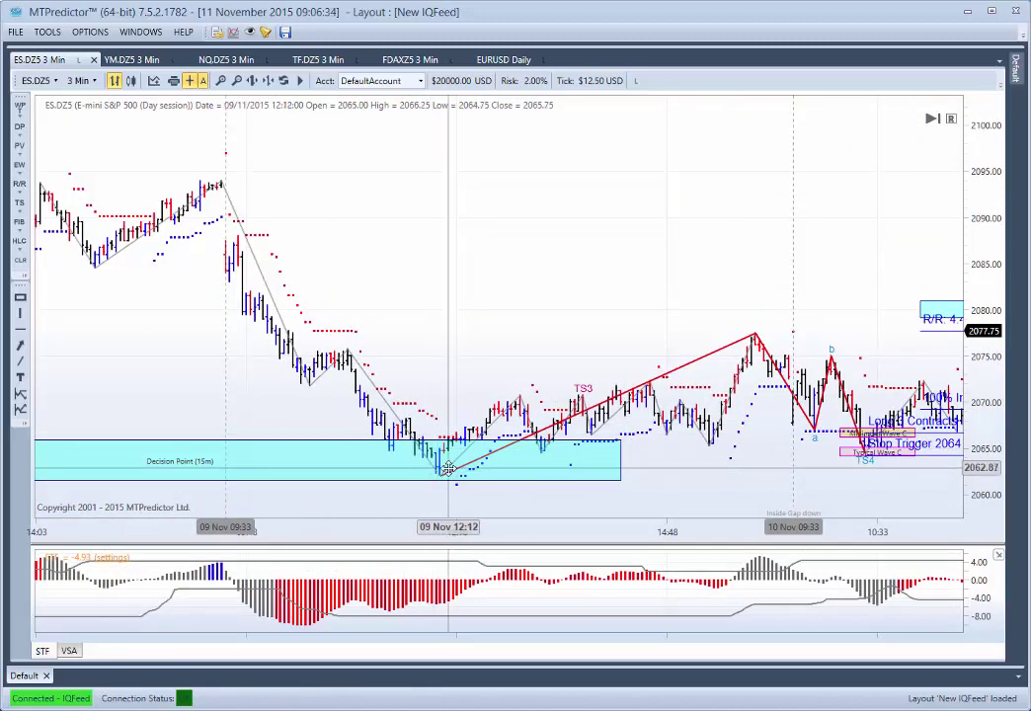
scroll(445, 285, down, 5)
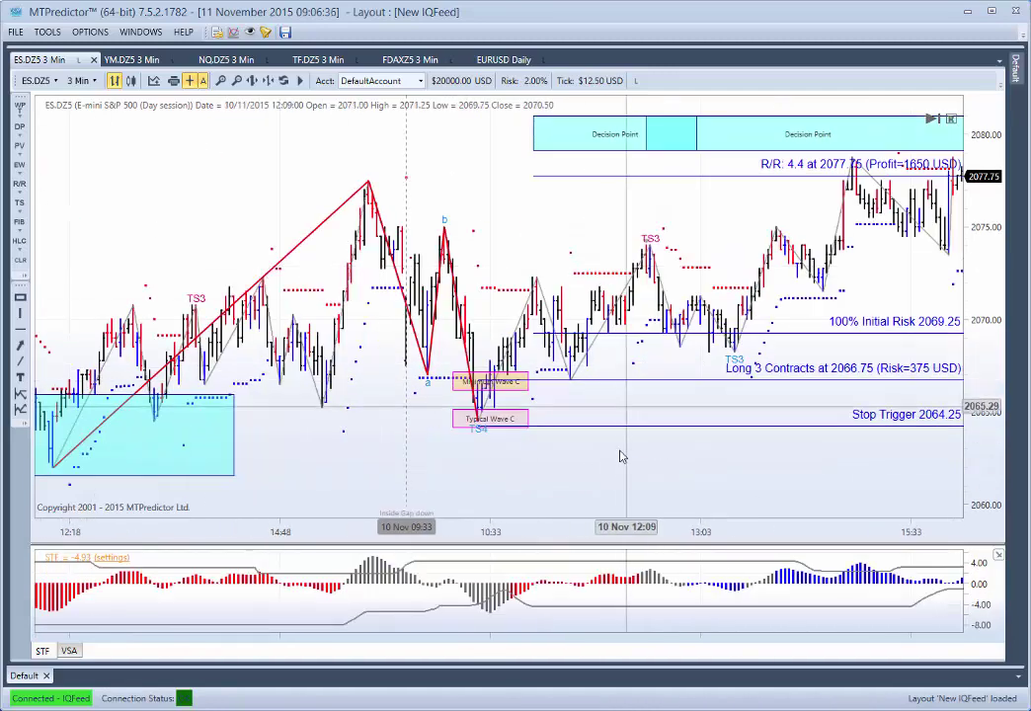
scroll(620, 457, down, 3)
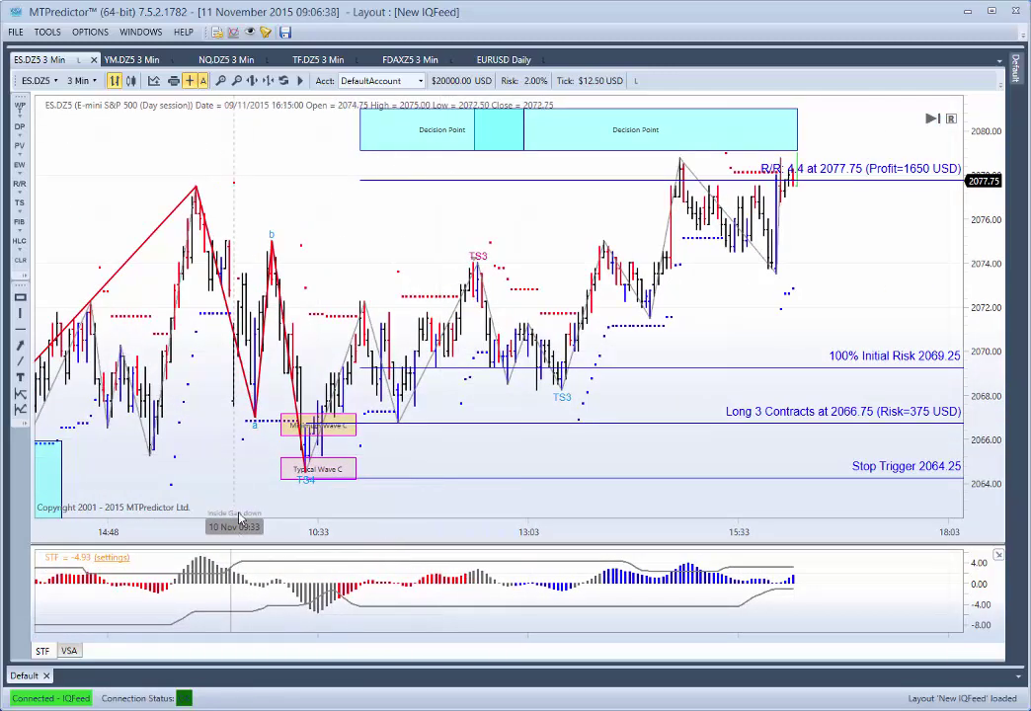